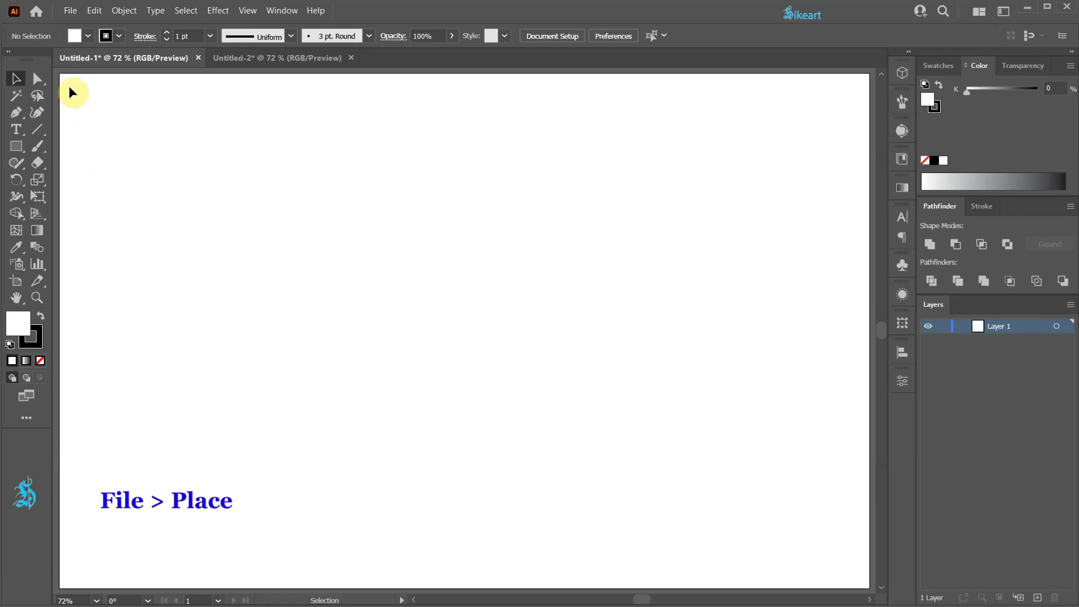
- Place the hwr image as a linked file, sized to cover most of the artboard
{"action": "left_click", "coordinate": [67, 11]}
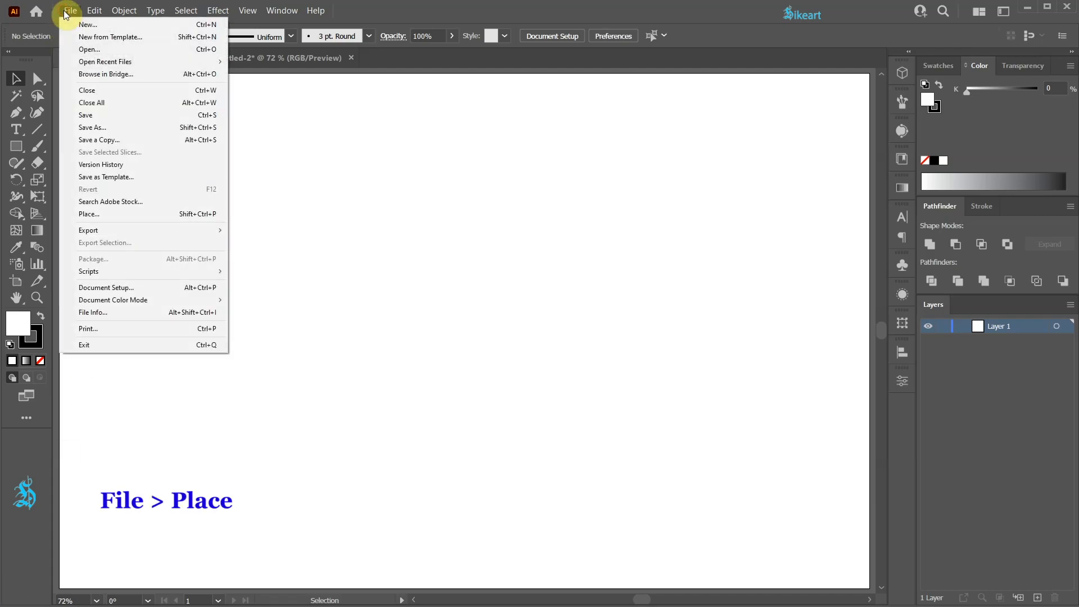
{"action": "left_click", "coordinate": [113, 213]}
{"action": "left_click", "coordinate": [228, 140]}
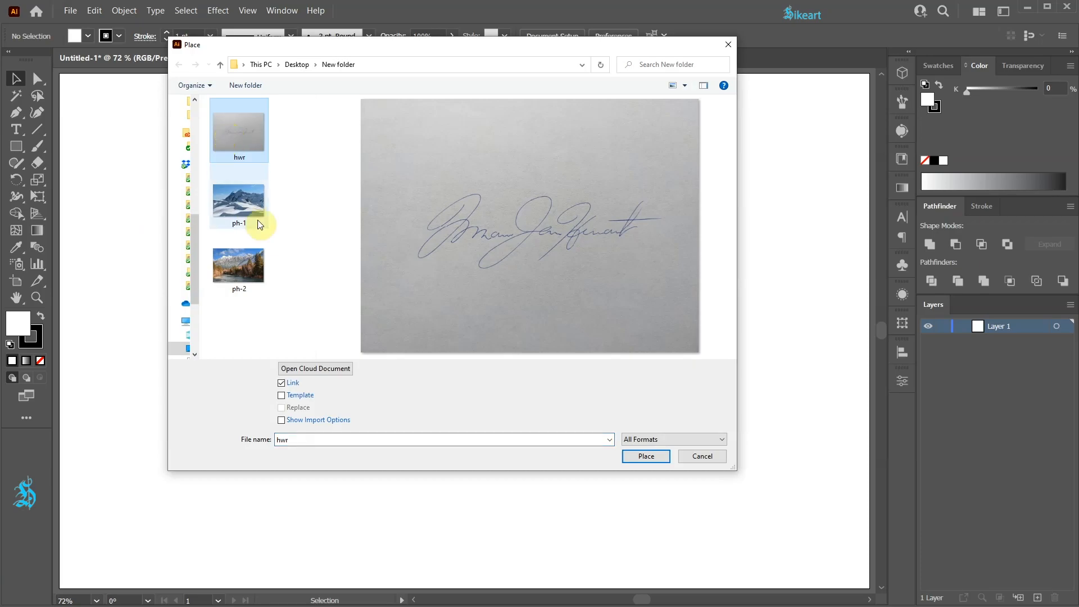
{"action": "left_click", "coordinate": [646, 457]}
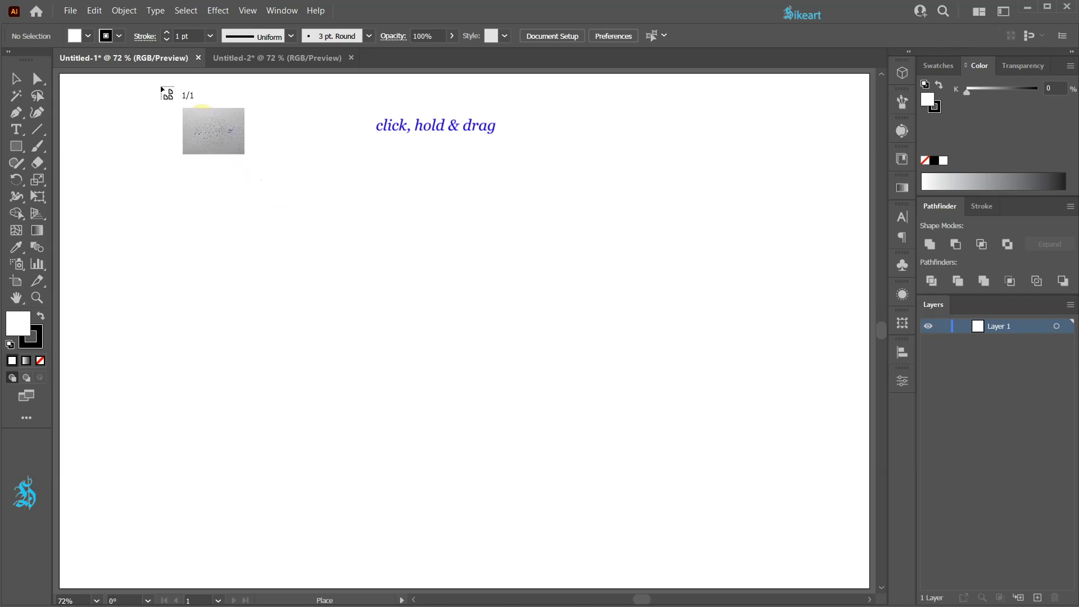
{"action": "mouse_move", "coordinate": [151, 77]}
{"action": "left_mouse_down"}
{"action": "mouse_move", "coordinate": [778, 508]}
{"action": "mouse_move", "coordinate": [808, 534]}
{"action": "mouse_move", "coordinate": [815, 575]}
{"action": "left_mouse_up"}
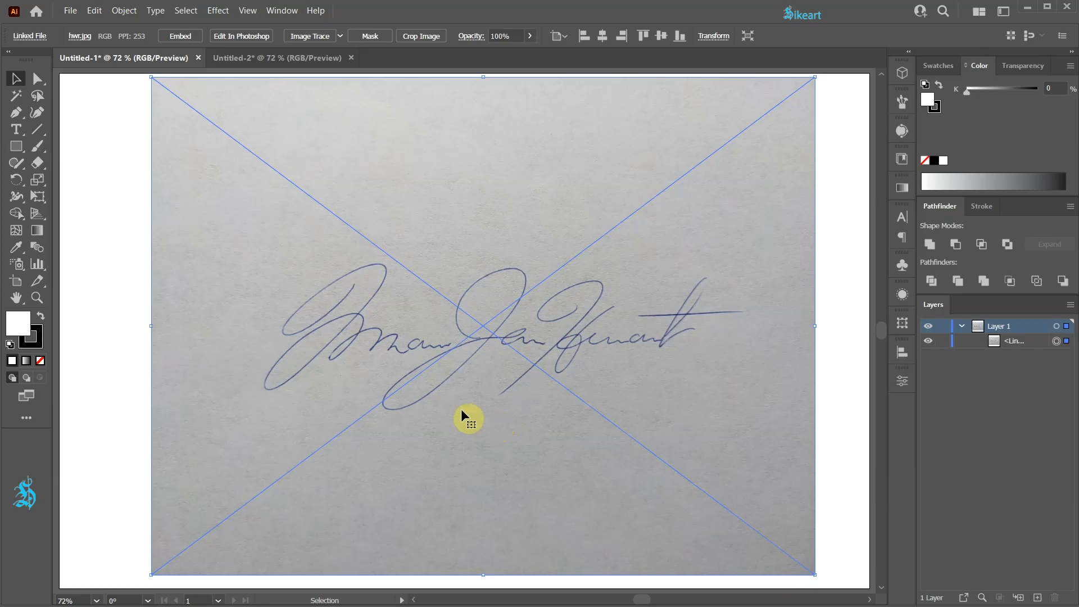
- Try tracing the placed handwriting image with the default Image Trace preset, and undo it
{"action": "scroll", "coordinate": [403, 376], "scroll_direction": "down", "scroll_amount": 2}
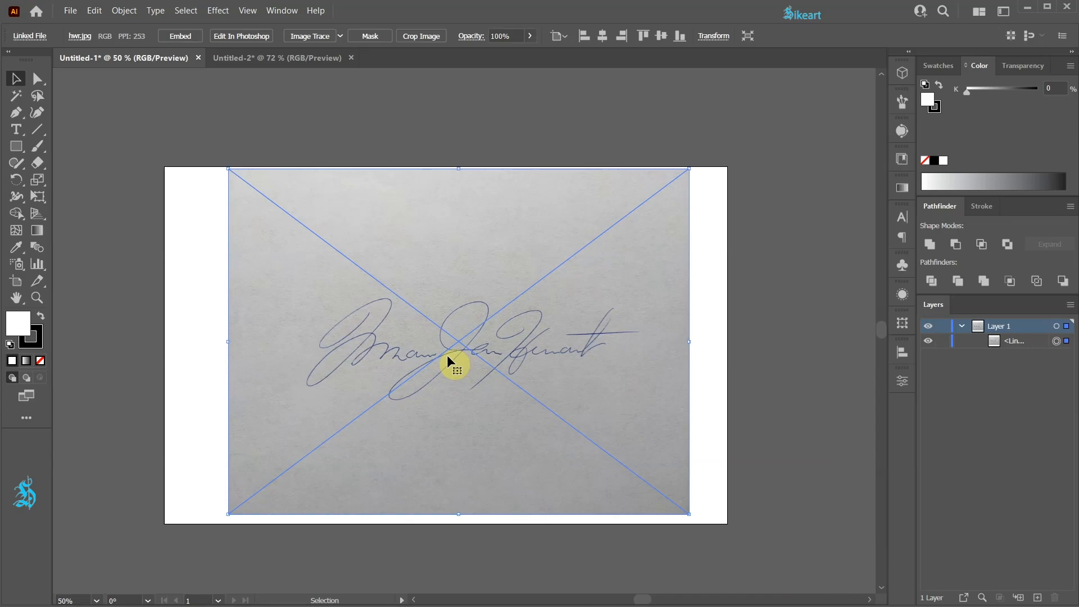
{"action": "left_click", "coordinate": [322, 36]}
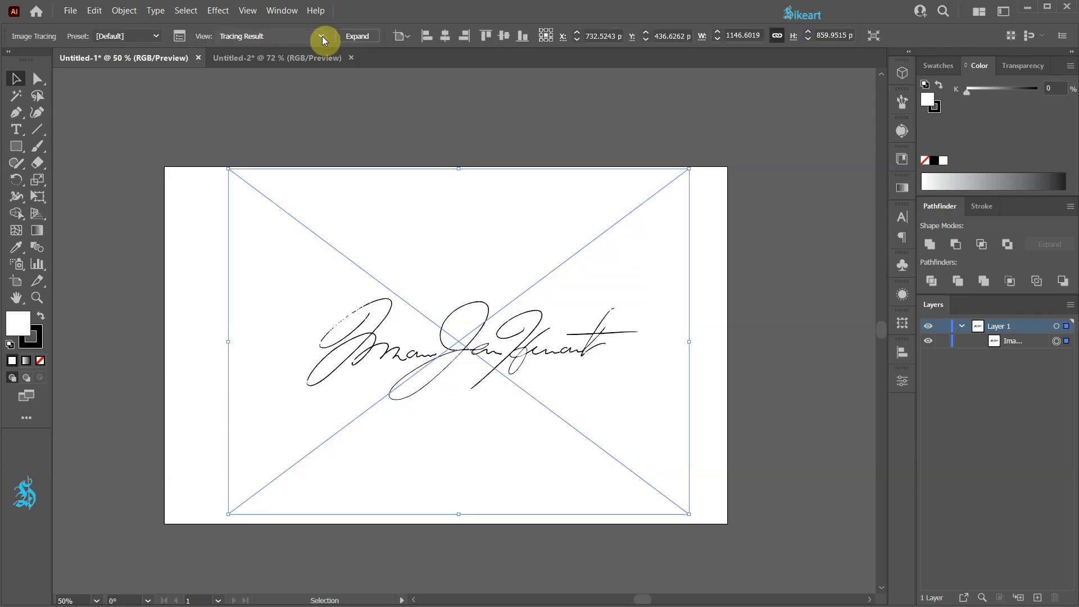
{"action": "mouse_move", "coordinate": [470, 344]}
{"action": "left_mouse_down"}
{"action": "mouse_move", "coordinate": [416, 192]}
{"action": "mouse_move", "coordinate": [478, 193]}
{"action": "mouse_move", "coordinate": [460, 330]}
{"action": "mouse_move", "coordinate": [474, 373]}
{"action": "left_mouse_up"}
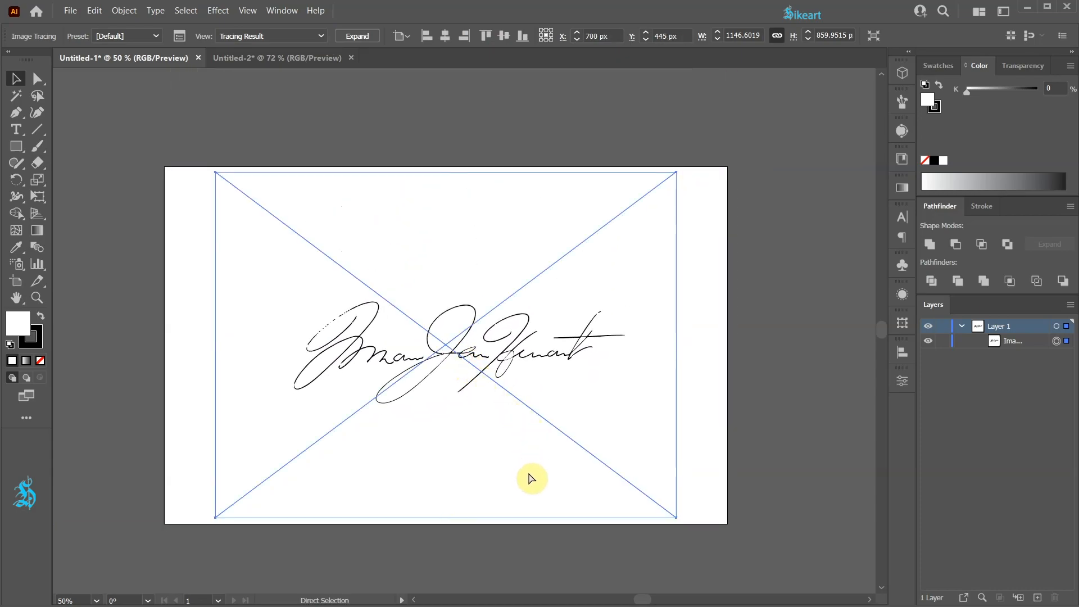
{"action": "key", "text": "ctrl+z"}
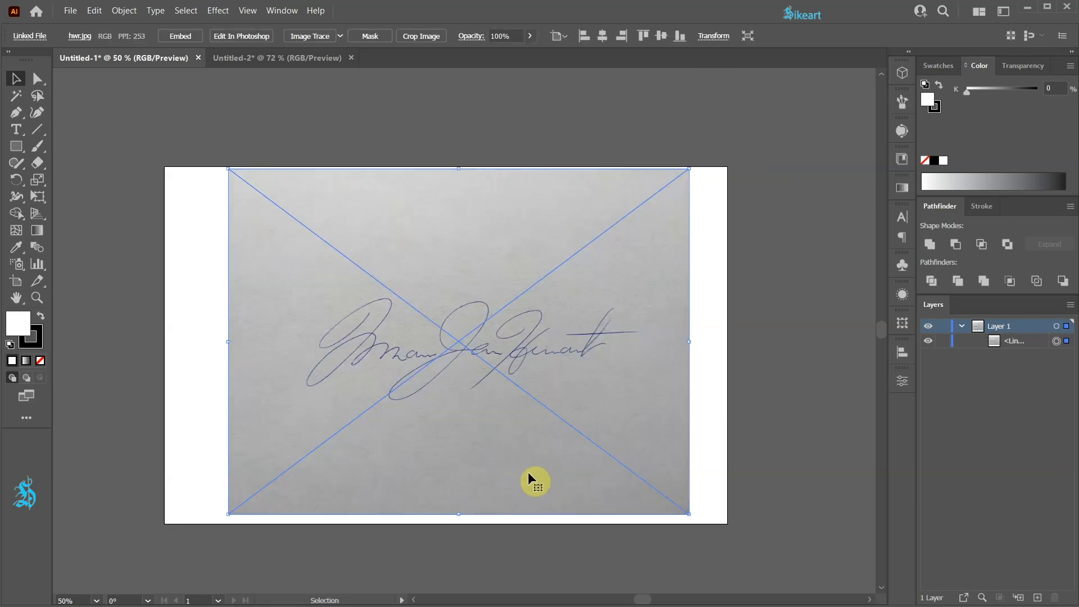
- Trace the linked handwriting image with Image Trace in Black and White mode with Ignore White enabled
{"action": "left_click", "coordinate": [281, 11]}
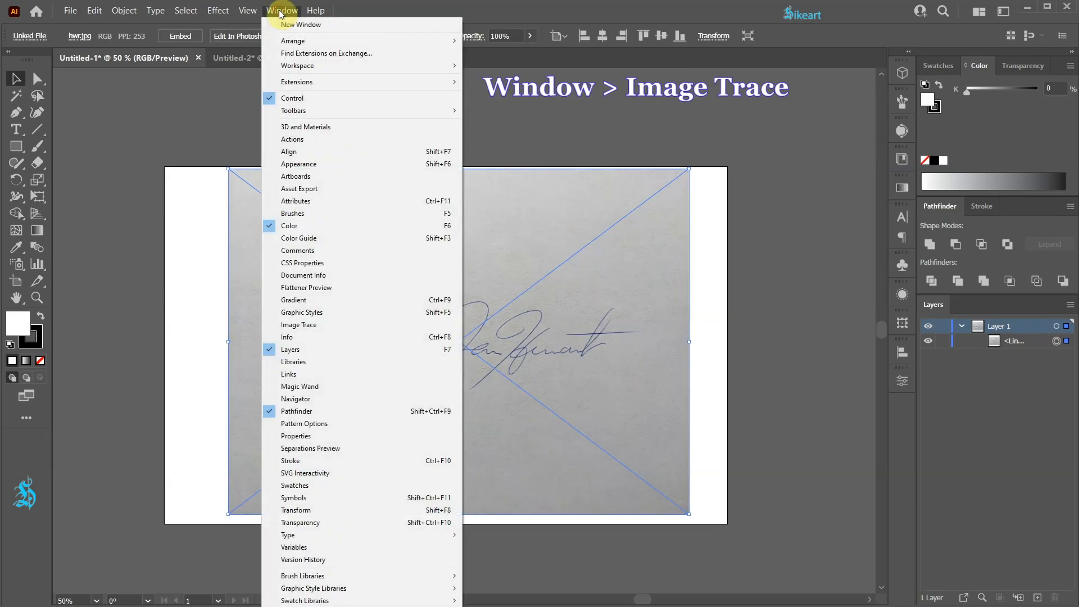
{"action": "left_click", "coordinate": [355, 325]}
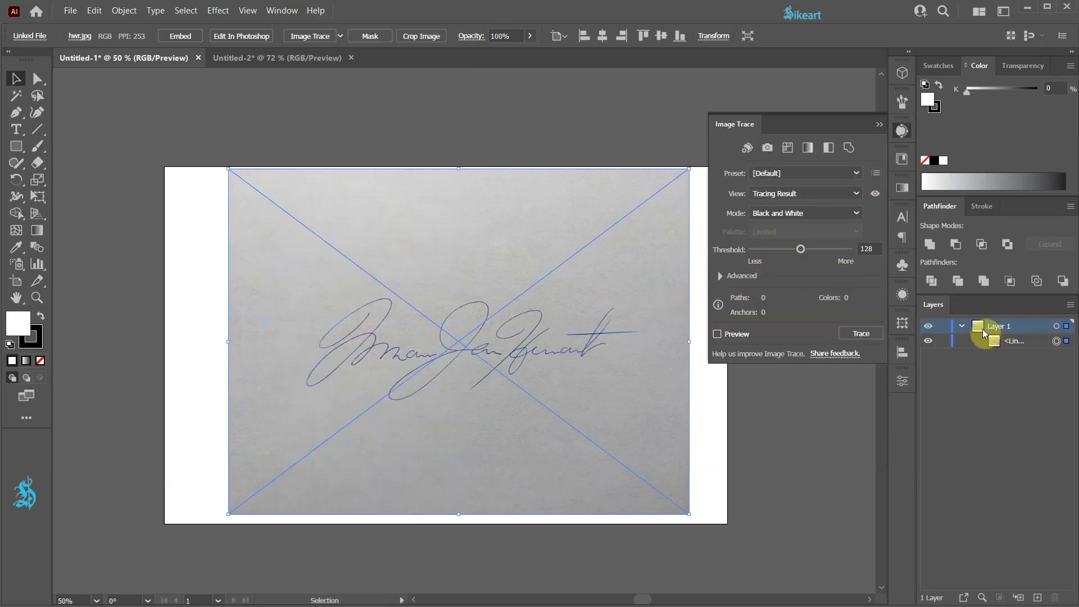
{"action": "left_click", "coordinate": [1057, 341]}
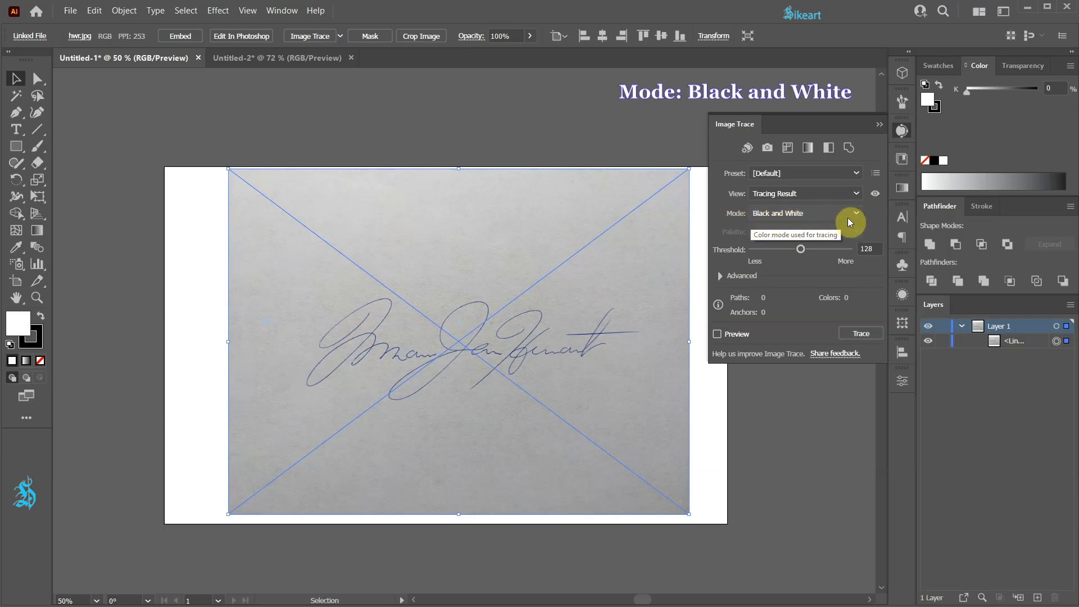
{"action": "left_click", "coordinate": [720, 276]}
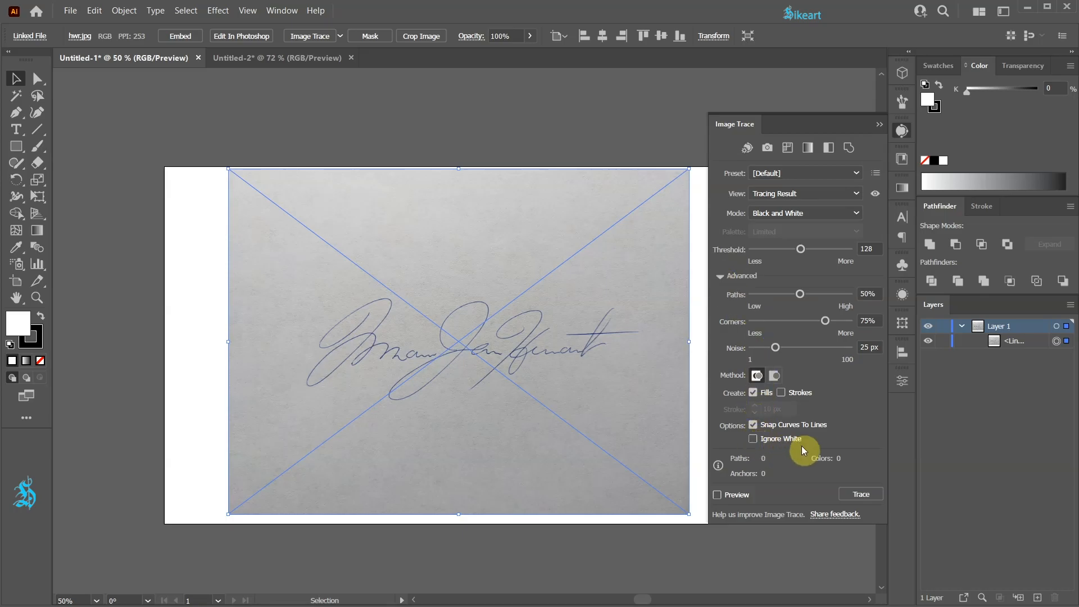
{"action": "left_click", "coordinate": [753, 439]}
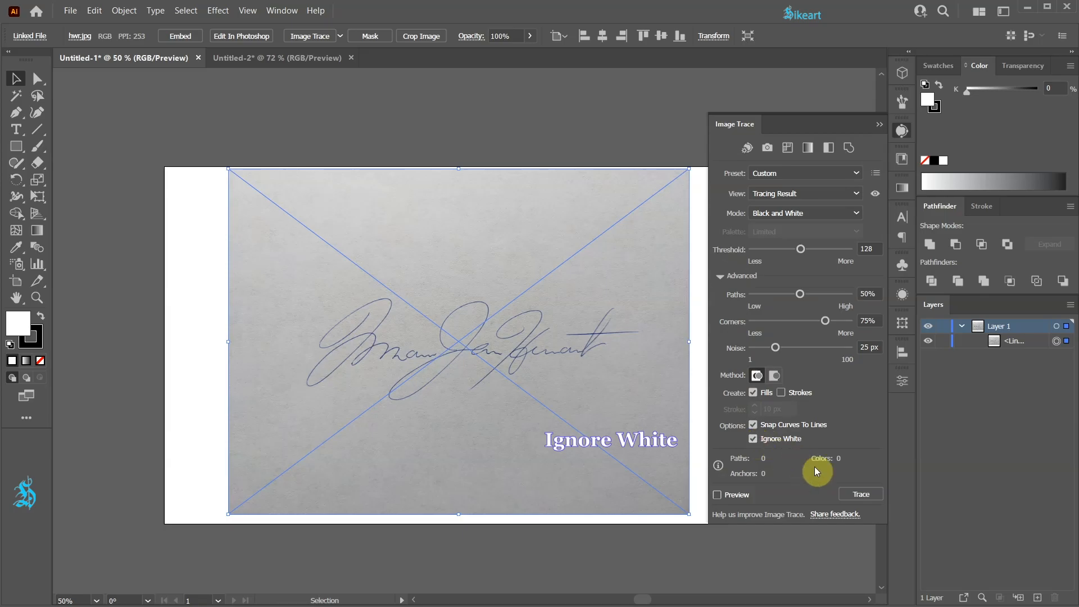
{"action": "left_click", "coordinate": [868, 495]}
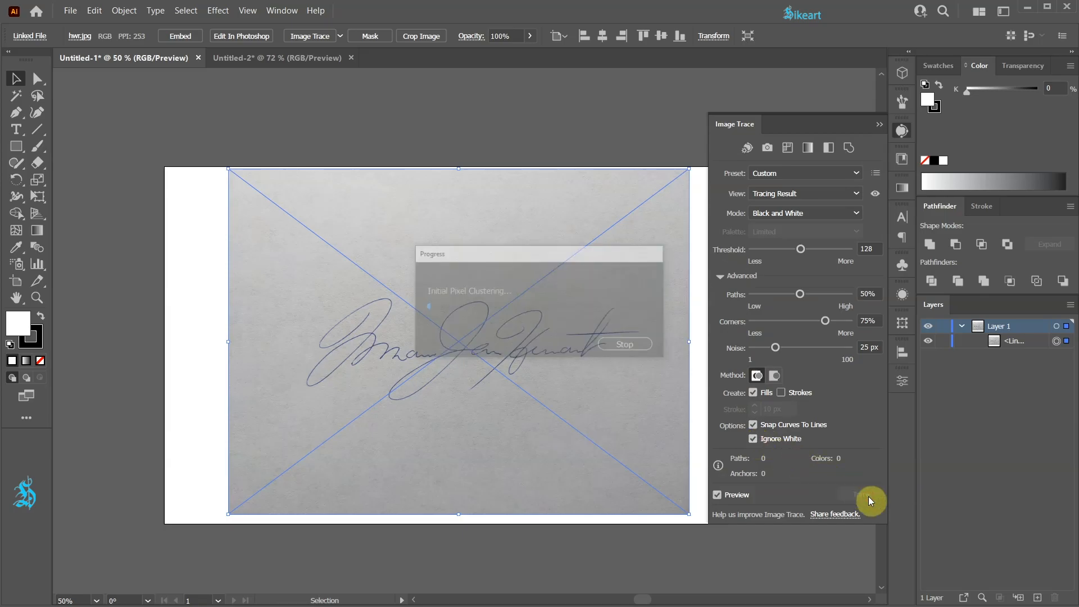
{"action": "left_click_drag", "start_coordinate": [489, 358], "coordinate": [465, 169]}
{"action": "key", "text": "ctrl+z"}
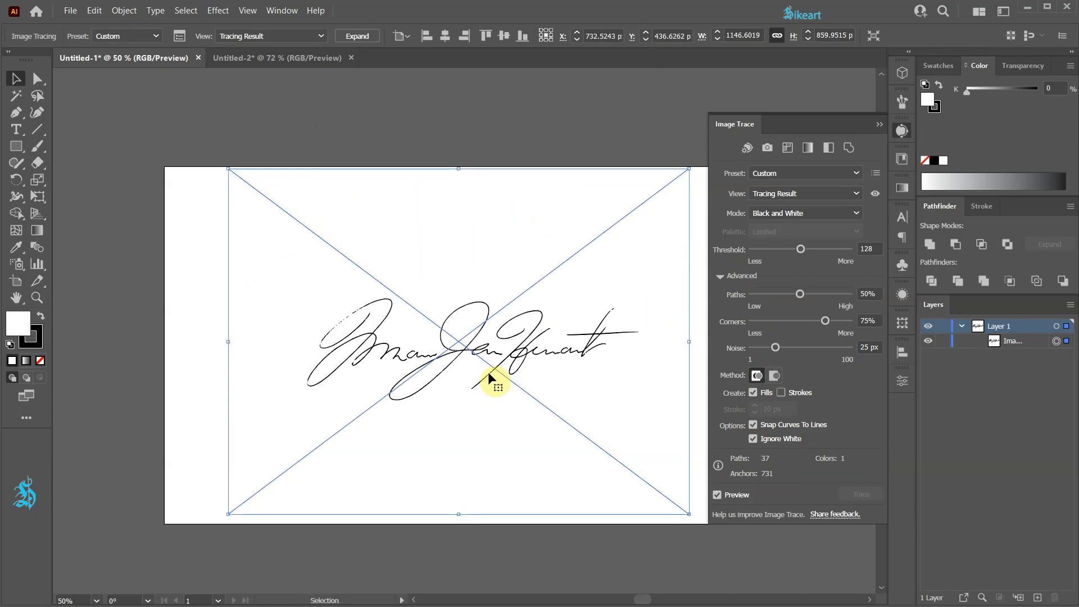
- Raise the Image Trace threshold to 157 to close the gaps in the thin signature strokes
{"action": "scroll", "coordinate": [441, 351], "scroll_direction": "up", "scroll_amount": 2}
{"action": "scroll", "coordinate": [441, 354], "scroll_direction": "down", "scroll_amount": 2}
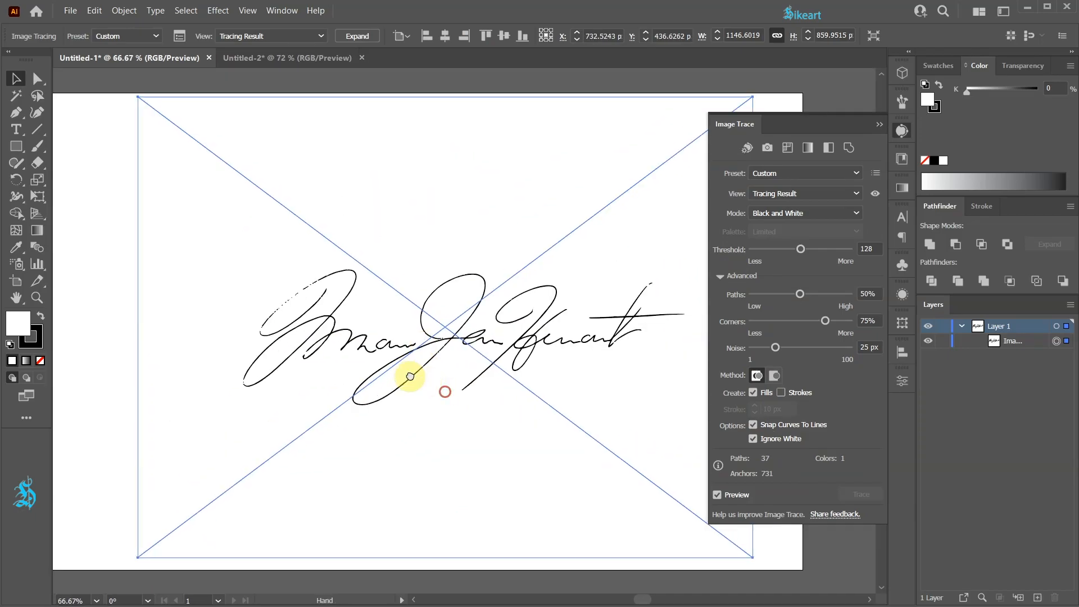
{"action": "left_click_drag", "start_coordinate": [223, 268], "coordinate": [218, 276]}
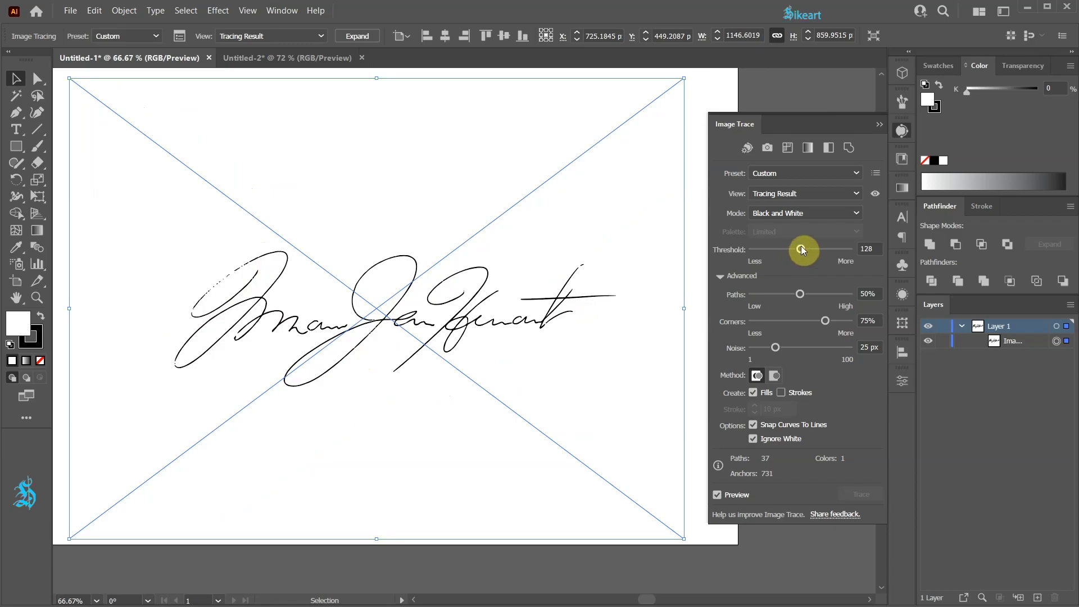
{"action": "mouse_move", "coordinate": [801, 247]}
{"action": "left_mouse_down"}
{"action": "mouse_move", "coordinate": [821, 249]}
{"action": "mouse_move", "coordinate": [812, 248]}
{"action": "left_mouse_up"}
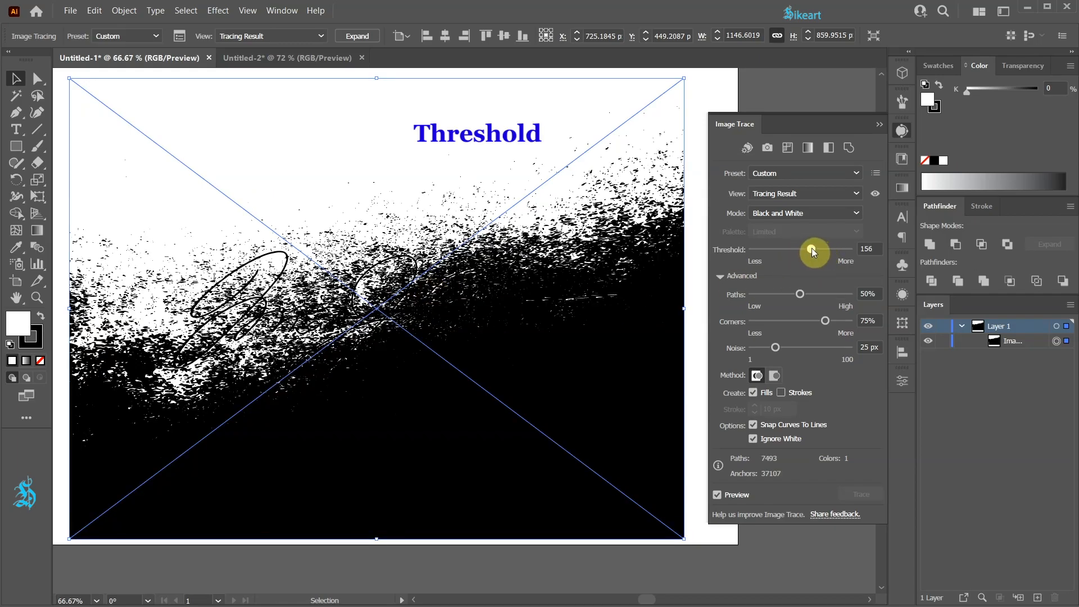
{"action": "scroll", "coordinate": [219, 290], "scroll_direction": "up", "scroll_amount": 5}
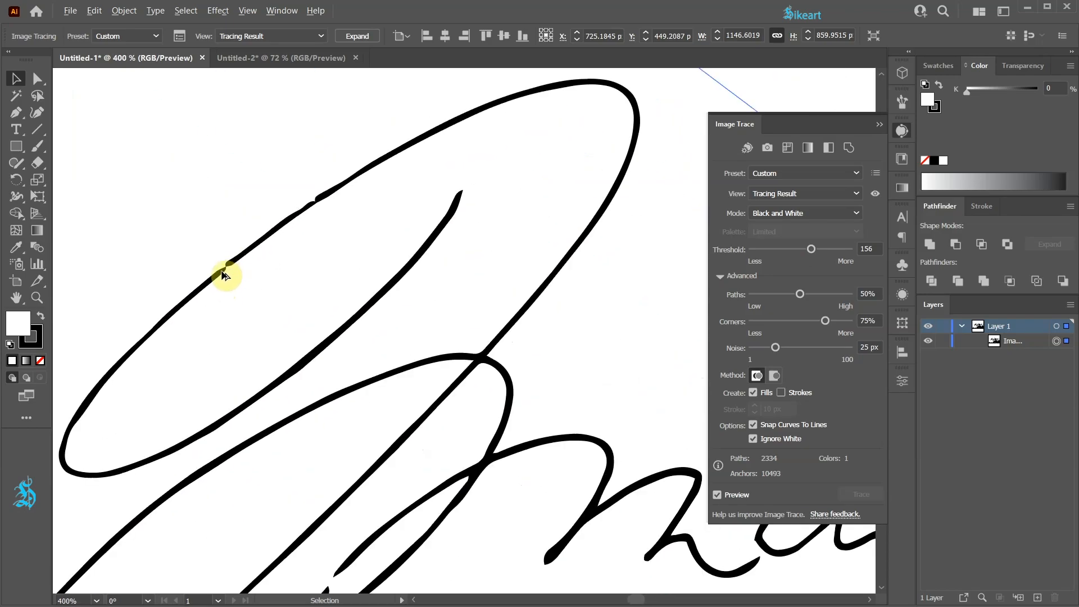
{"action": "left_click_drag", "start_coordinate": [811, 249], "coordinate": [811, 249]}
{"action": "key", "text": "Up"}
{"action": "key", "text": "Up"}
{"action": "scroll", "coordinate": [542, 390], "scroll_direction": "down", "scroll_amount": 3}
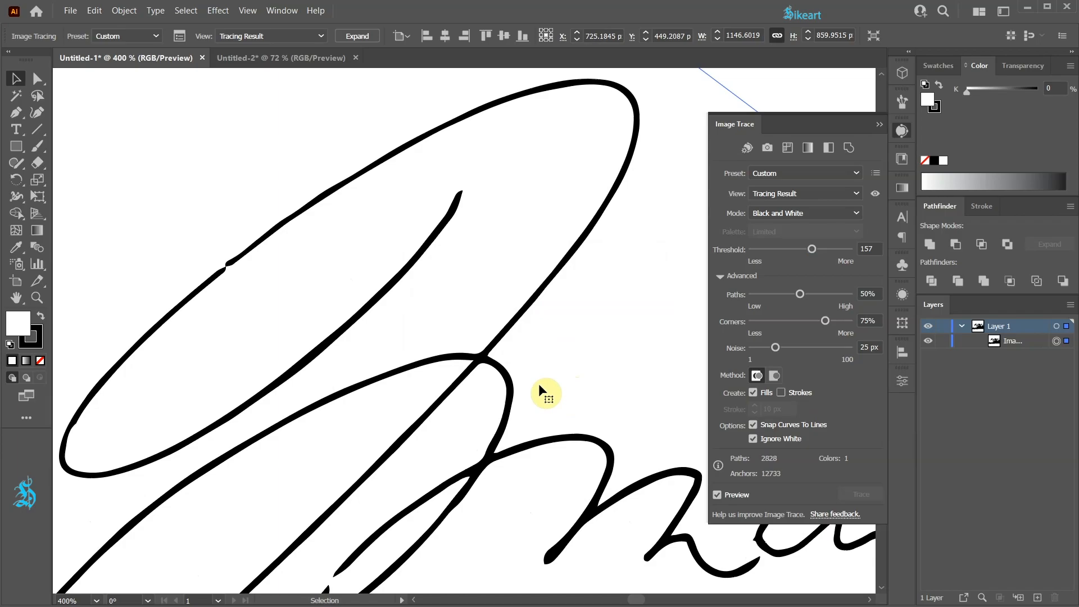
{"action": "left_click_drag", "start_coordinate": [422, 309], "coordinate": [590, 308]}
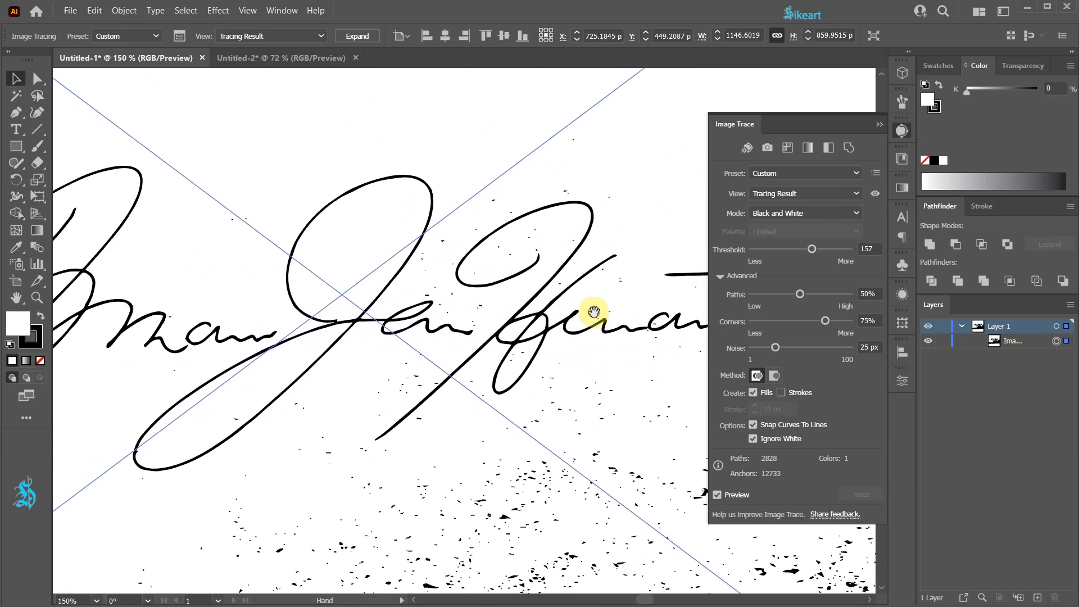
{"action": "left_click", "coordinate": [880, 124]}
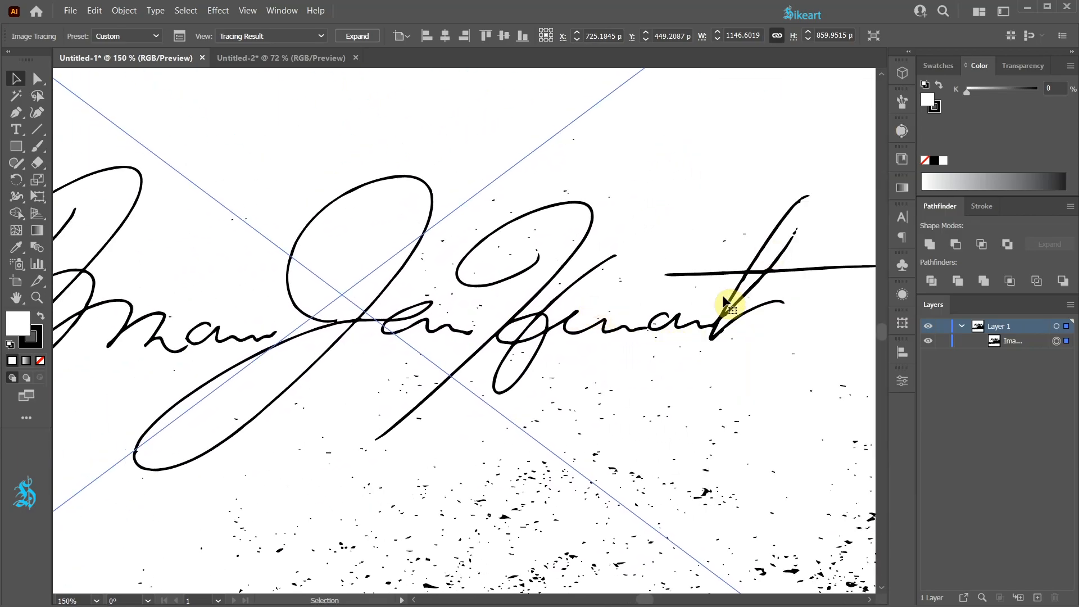
- Expand the traced handwriting into vector paths and ungroup them
{"action": "key", "text": "ctrl+0"}
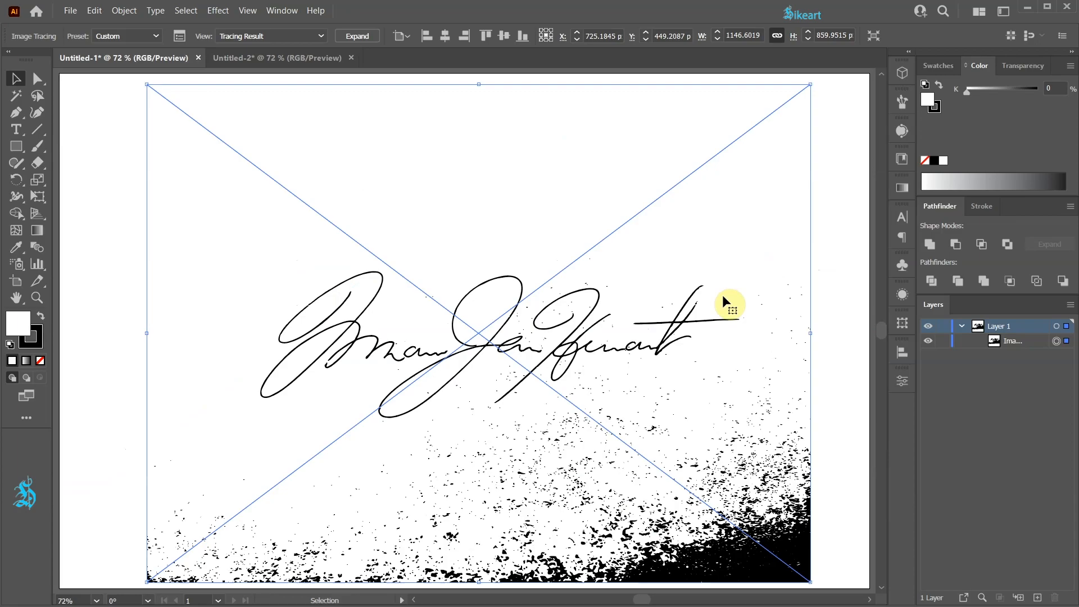
{"action": "left_click", "coordinate": [357, 36]}
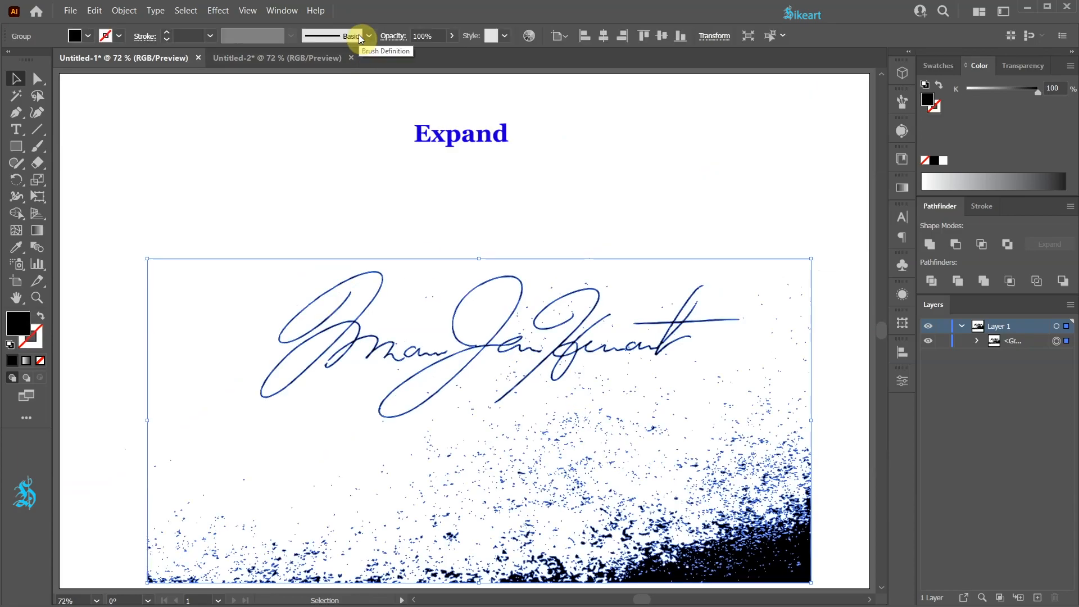
{"action": "left_click", "coordinate": [125, 10]}
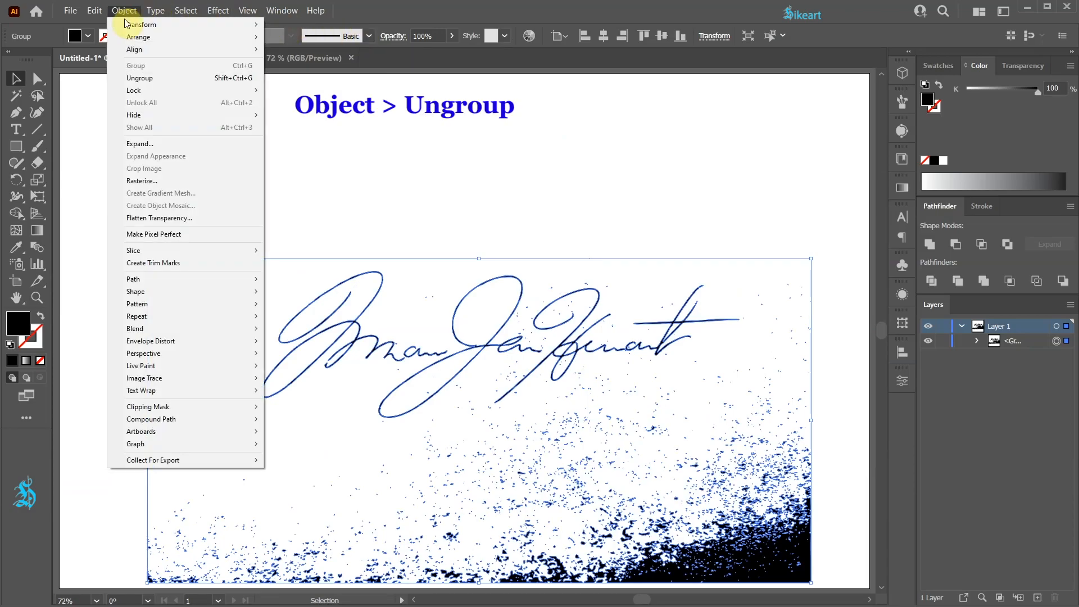
{"action": "left_click", "coordinate": [160, 80]}
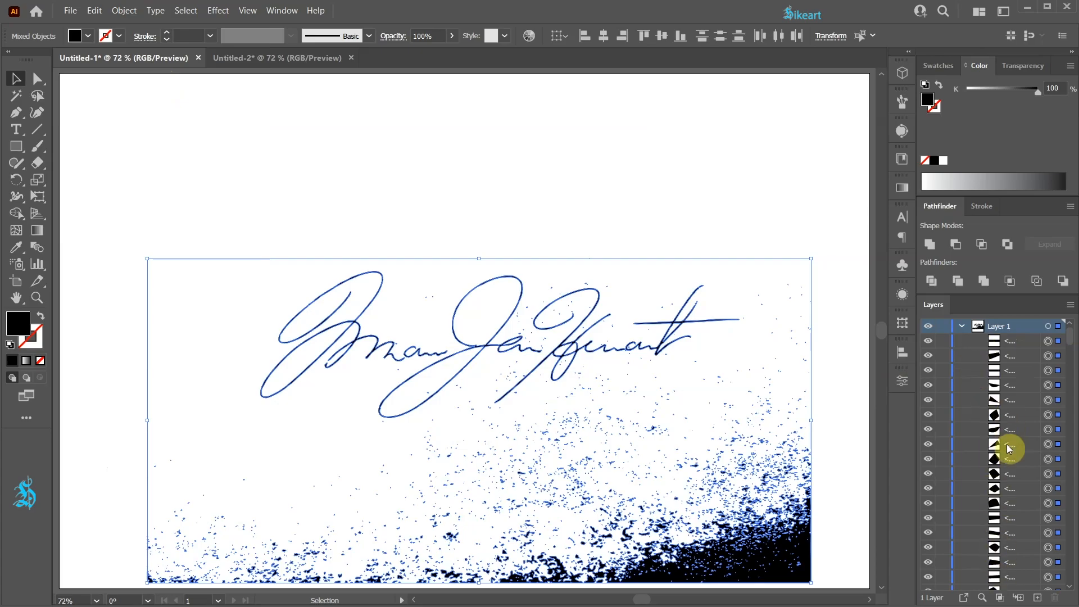
- Select all the paths that form the signature, leaving out the background specks, and group them
{"action": "left_click", "coordinate": [639, 220]}
{"action": "left_click", "coordinate": [380, 272]}
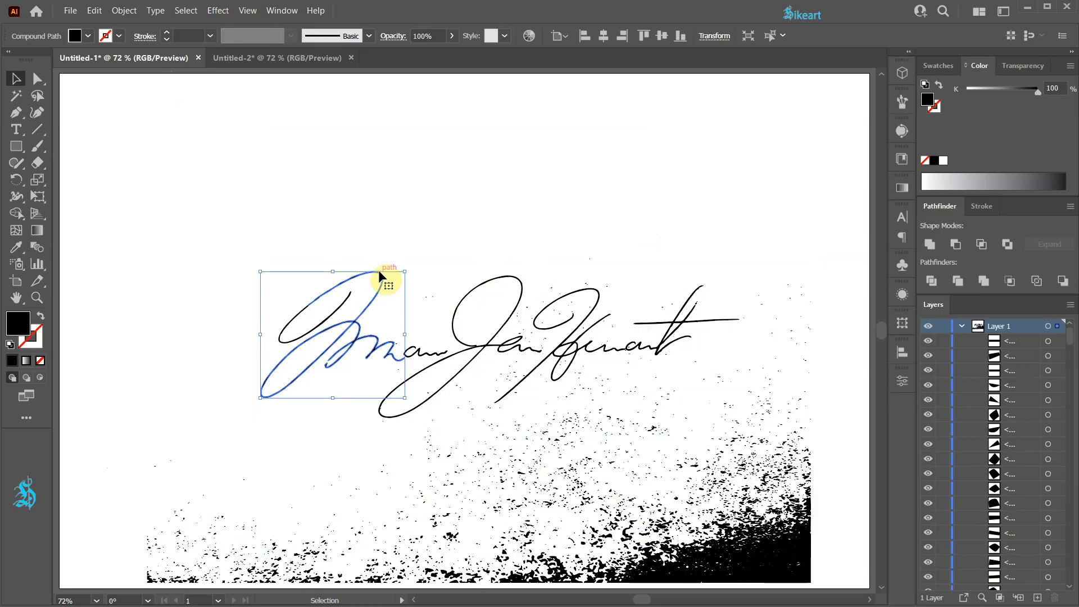
{"action": "key", "text": "shift"}
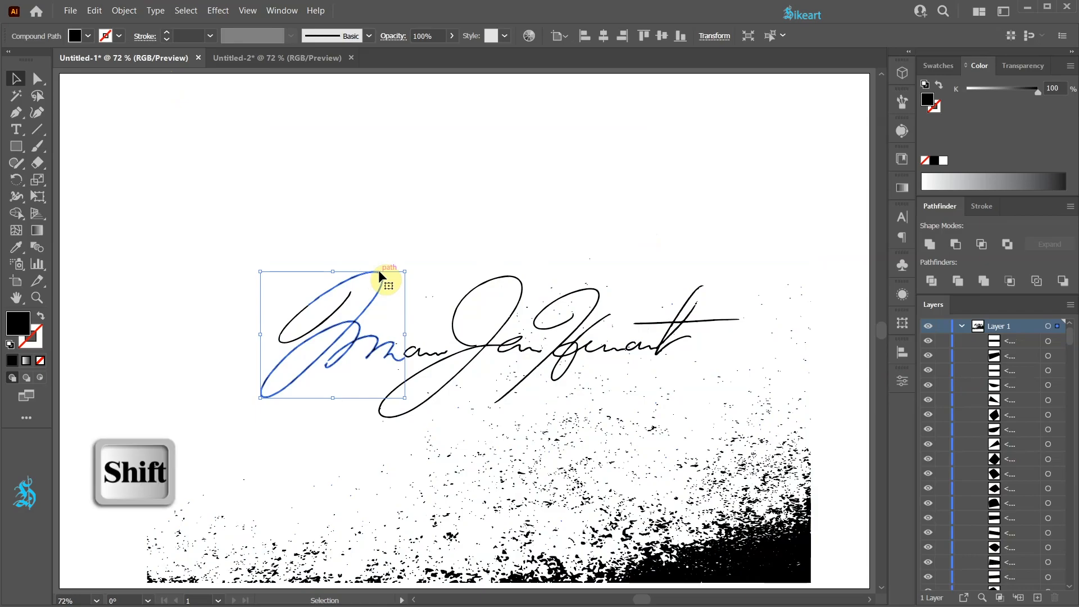
{"action": "left_click", "coordinate": [344, 304], "text": "shift"}
{"action": "left_click", "coordinate": [418, 357], "text": "shift"}
{"action": "left_click", "coordinate": [470, 301], "text": "shift"}
{"action": "left_click", "coordinate": [583, 296], "text": "shift"}
{"action": "left_click", "coordinate": [652, 352], "text": "shift"}
{"action": "key", "text": "ctrl+g"}
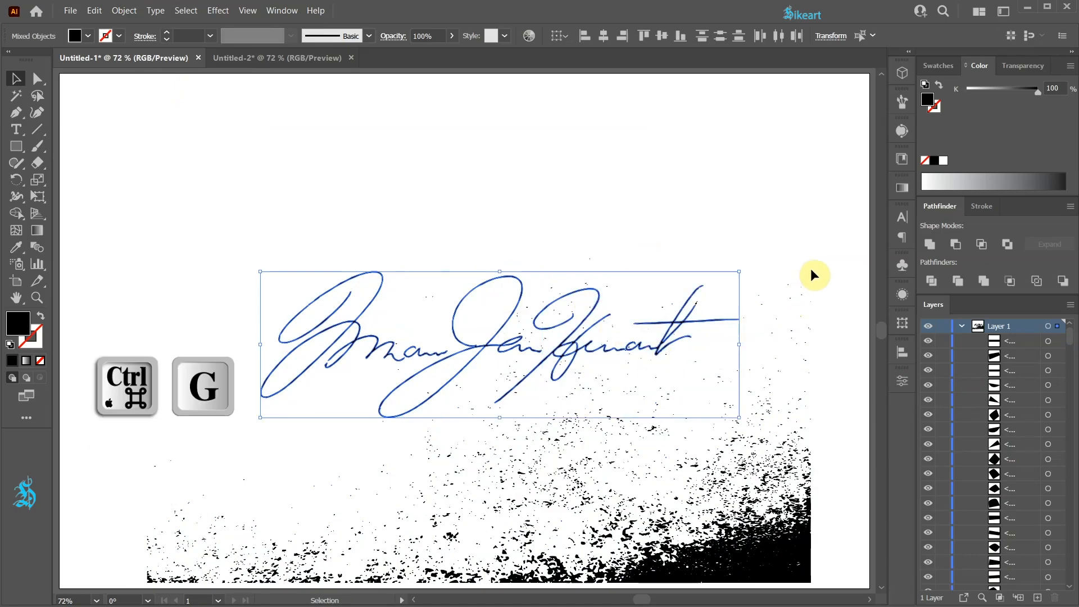
{"action": "key", "text": "a"}
{"action": "key", "text": "v"}
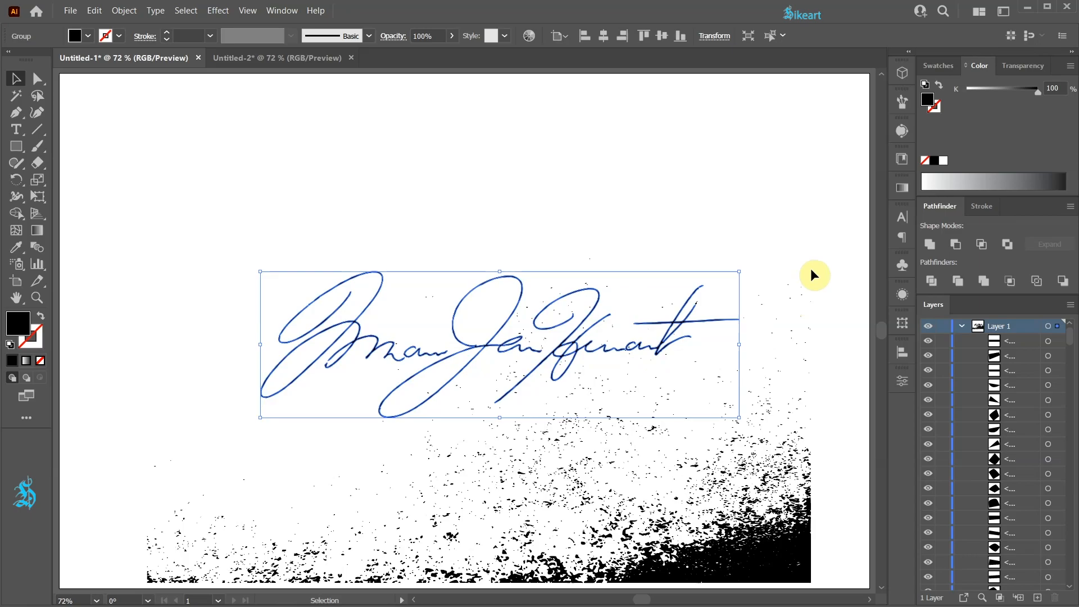
- Fill the signature group with a dark magenta swatch and deselect it
{"action": "left_click", "coordinate": [942, 65]}
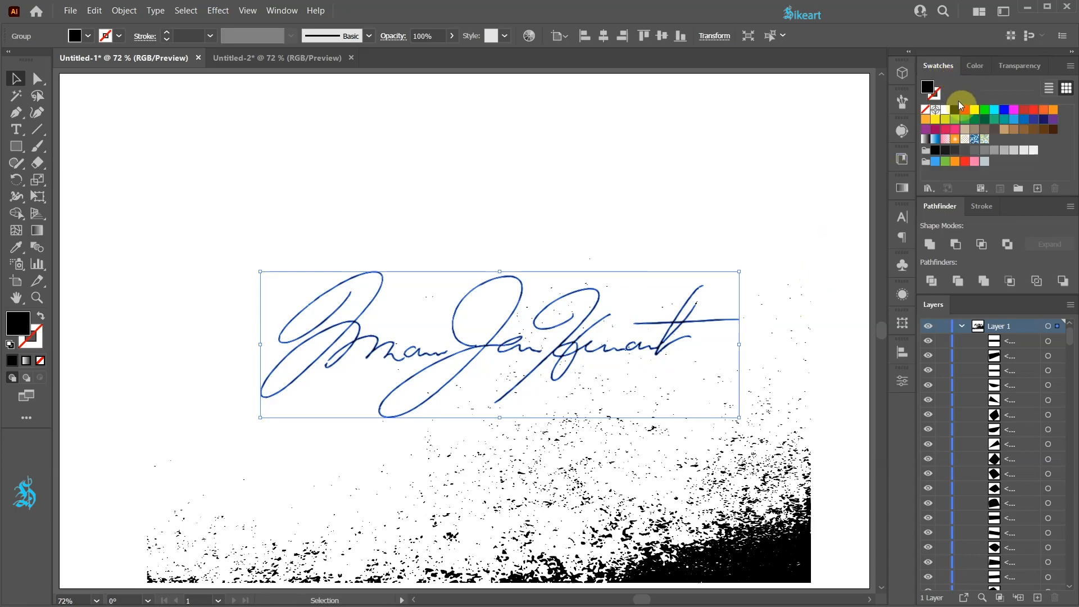
{"action": "left_click", "coordinate": [935, 129]}
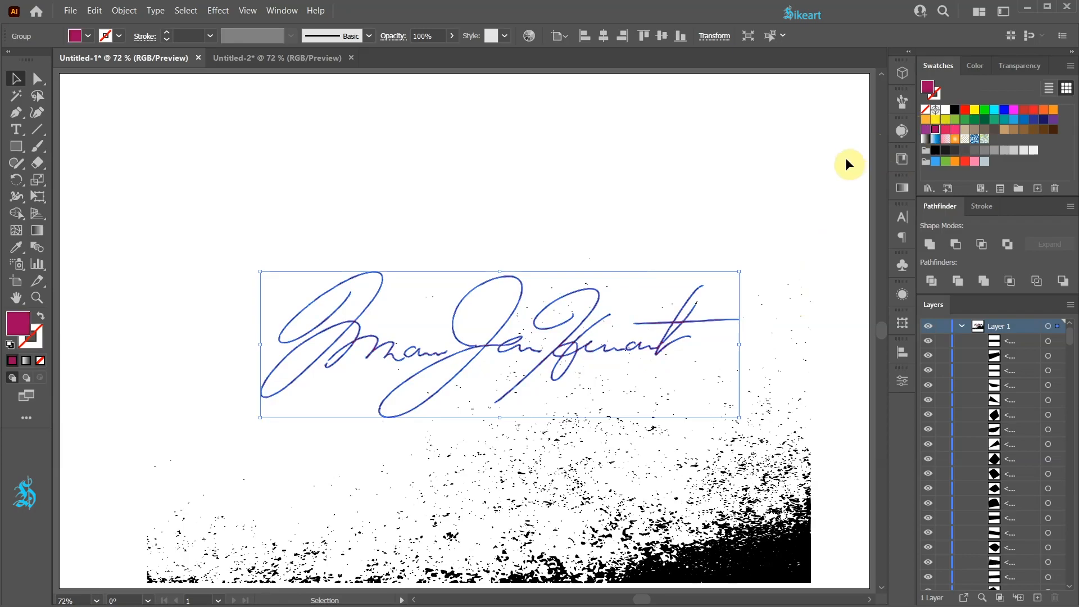
{"action": "left_click", "coordinate": [810, 171]}
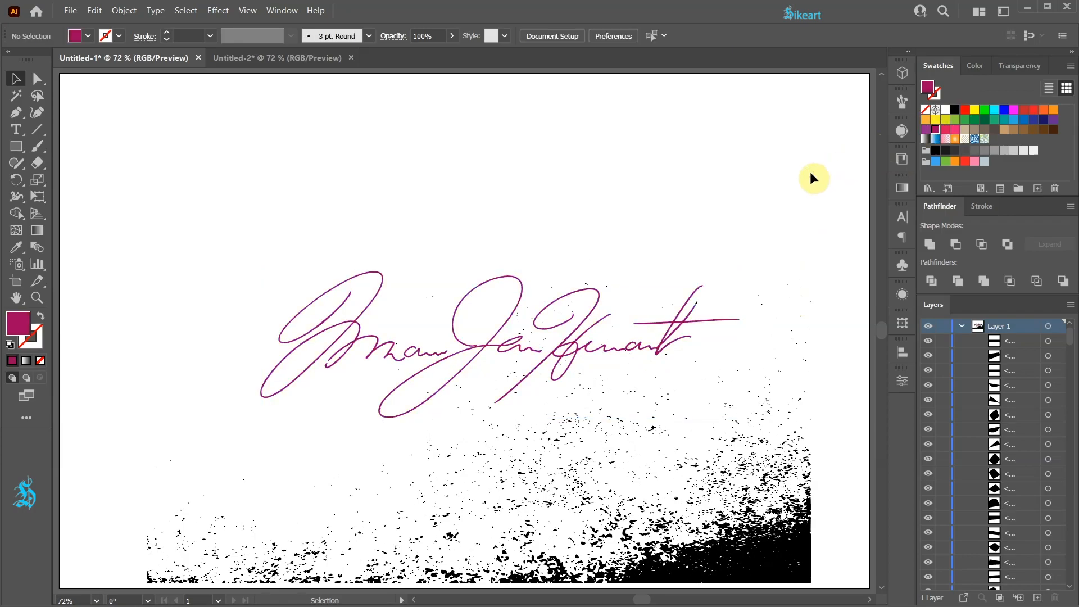
- Select all black background specks by matching appearance and delete them, leaving only the signature group
{"action": "left_click", "coordinate": [450, 539]}
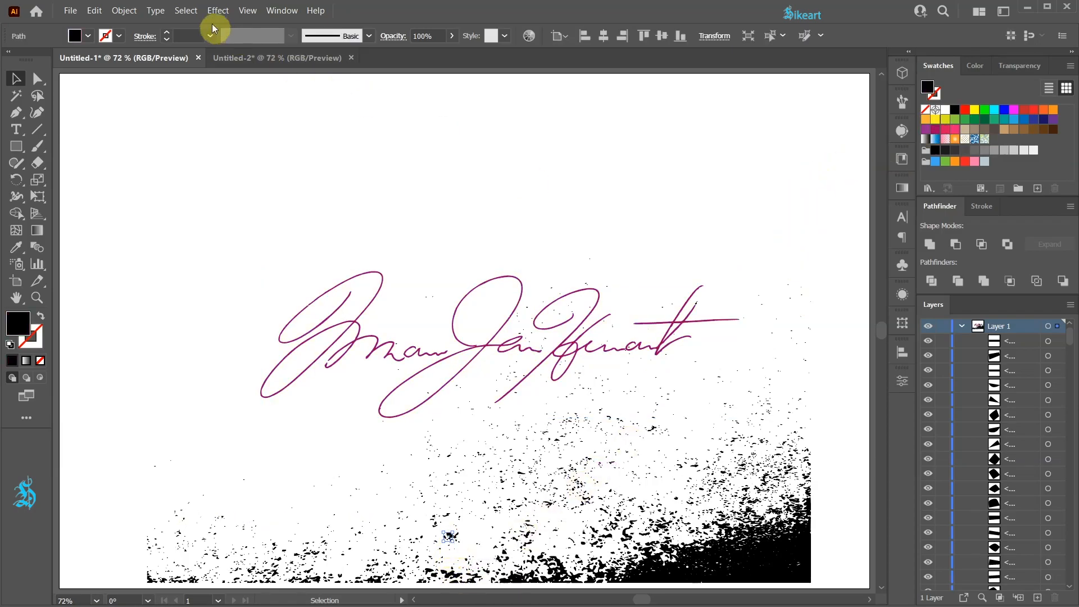
{"action": "left_click", "coordinate": [186, 11]}
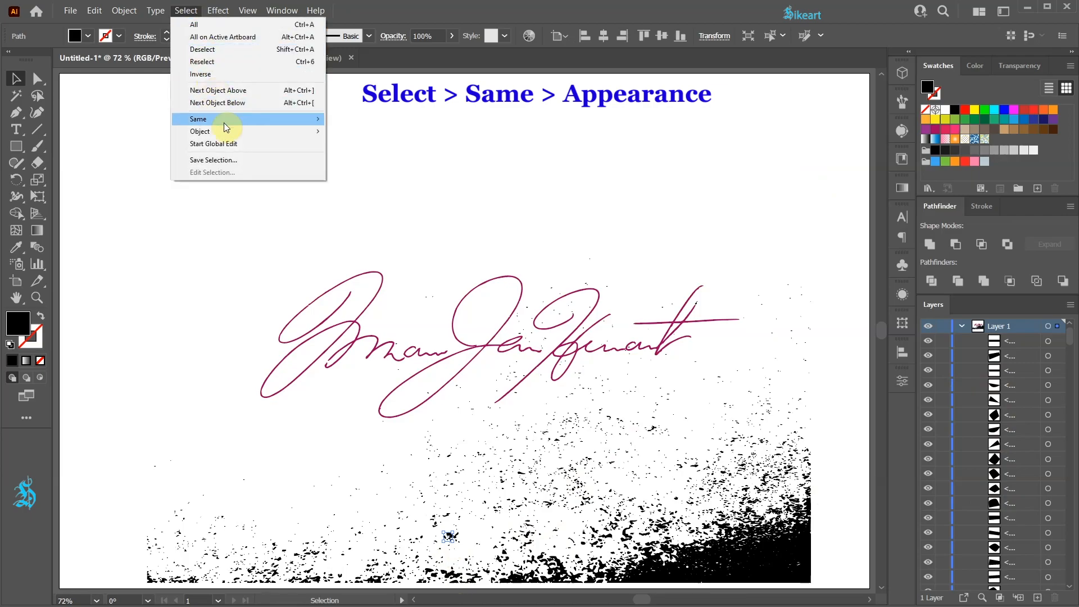
{"action": "mouse_move", "coordinate": [224, 123]}
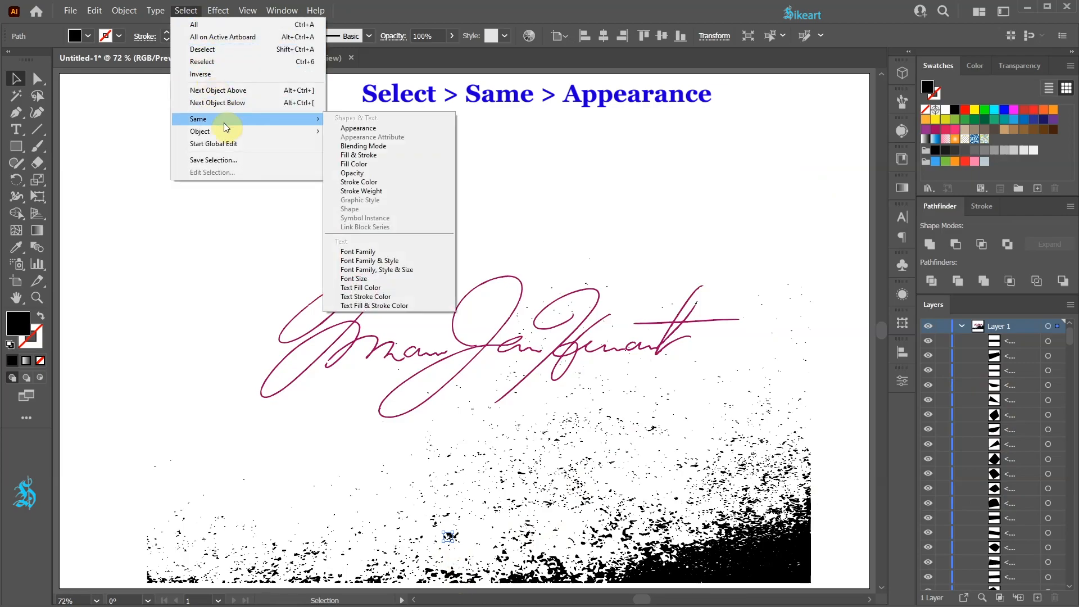
{"action": "left_click", "coordinate": [358, 128]}
{"action": "key", "text": "Delete"}
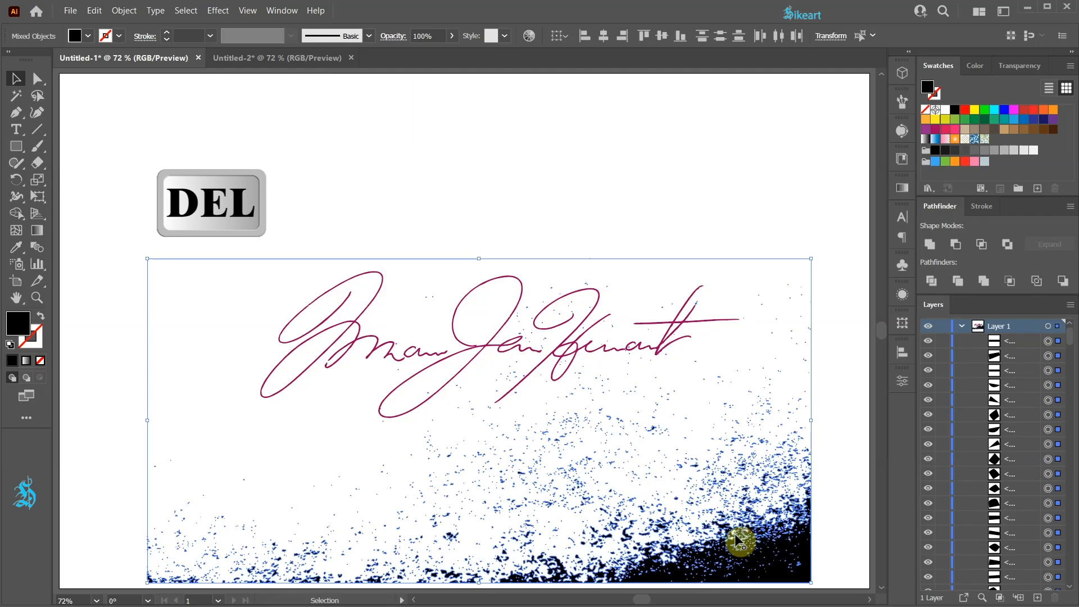
{"action": "left_click", "coordinate": [977, 341]}
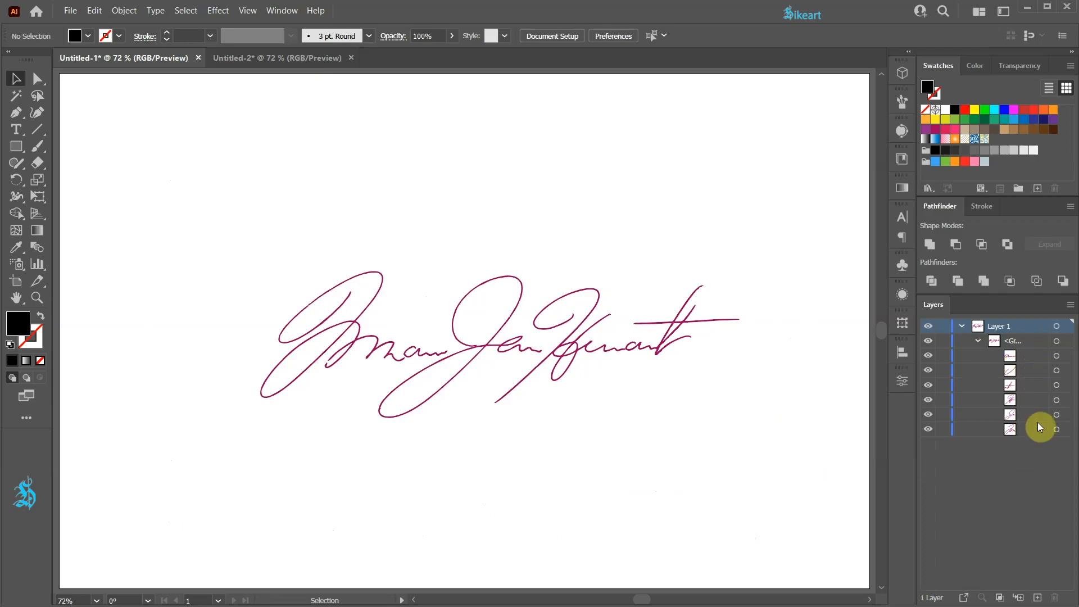
- Fill the signature group with black and deselect it
{"action": "left_click", "coordinate": [405, 358]}
{"action": "key", "text": "ctrl+minus"}
{"action": "key", "text": "ctrl+minus"}
{"action": "key", "text": "ctrl+minus"}
{"action": "left_click_drag", "start_coordinate": [404, 358], "coordinate": [413, 179]}
{"action": "key", "text": "ctrl+z"}
{"action": "key", "text": "ctrl+0"}
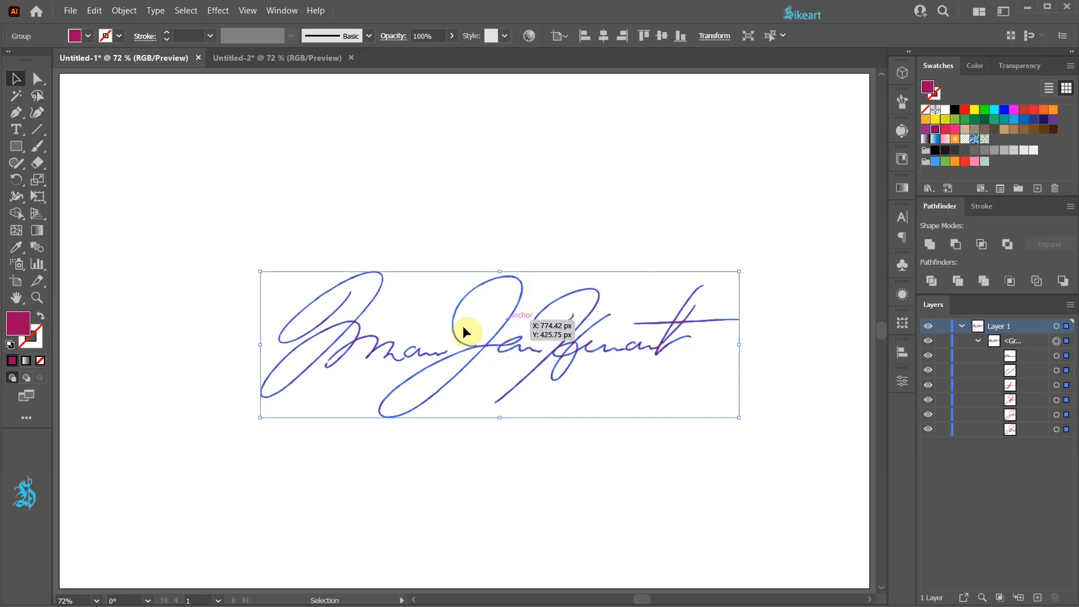
{"action": "left_click", "coordinate": [955, 110]}
{"action": "left_click", "coordinate": [830, 326]}
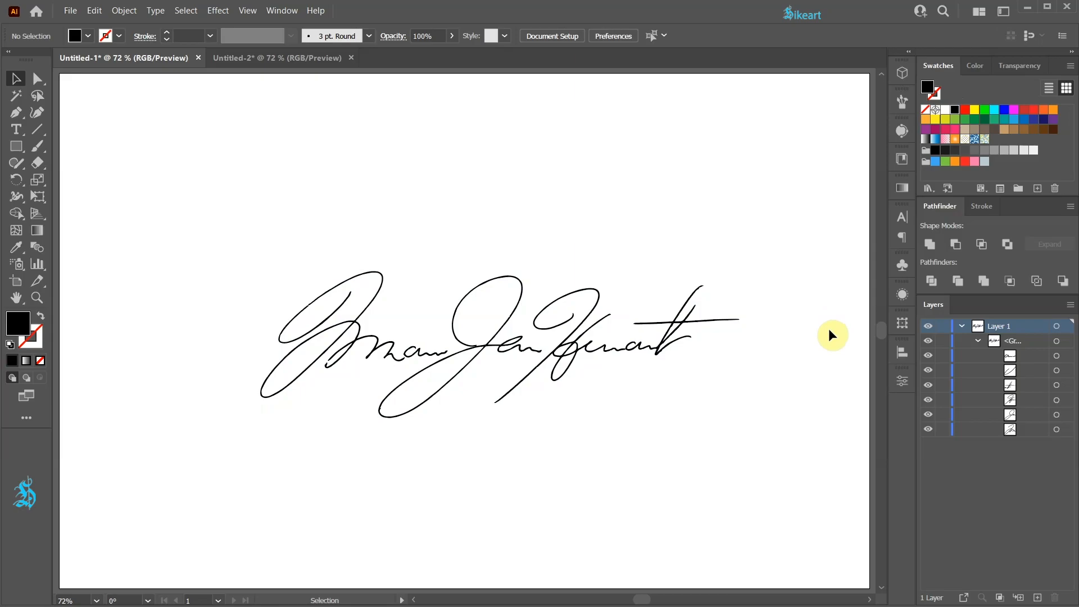
- Place a scaled-down, white-filled copy of the signature over the river in the Untitled-2 landscape photo document
{"action": "key", "text": "ctrl+Tab"}
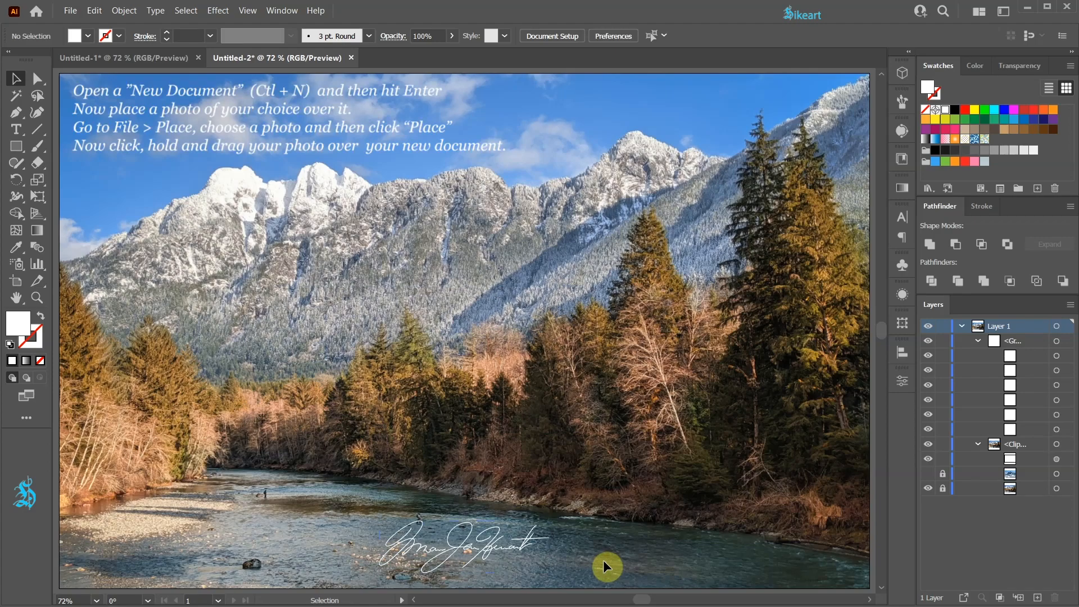
{"action": "key", "text": "ctrl+Tab"}
{"action": "mouse_move", "coordinate": [525, 356]}
{"action": "left_mouse_down"}
{"action": "mouse_move", "coordinate": [485, 345]}
{"action": "mouse_move", "coordinate": [247, 55]}
{"action": "mouse_move", "coordinate": [289, 94]}
{"action": "mouse_move", "coordinate": [544, 445]}
{"action": "mouse_move", "coordinate": [524, 461]}
{"action": "mouse_move", "coordinate": [504, 450]}
{"action": "mouse_move", "coordinate": [480, 362]}
{"action": "left_mouse_up"}
{"action": "left_click", "coordinate": [946, 109]}
{"action": "left_click", "coordinate": [680, 366]}
{"action": "left_click", "coordinate": [683, 307]}
{"action": "left_click_drag", "start_coordinate": [723, 285], "coordinate": [433, 380]}
{"action": "mouse_move", "coordinate": [352, 397]}
{"action": "left_mouse_down"}
{"action": "mouse_move", "coordinate": [499, 551]}
{"action": "mouse_move", "coordinate": [482, 496]}
{"action": "mouse_move", "coordinate": [484, 546]}
{"action": "left_mouse_up"}
{"action": "left_click", "coordinate": [603, 560]}
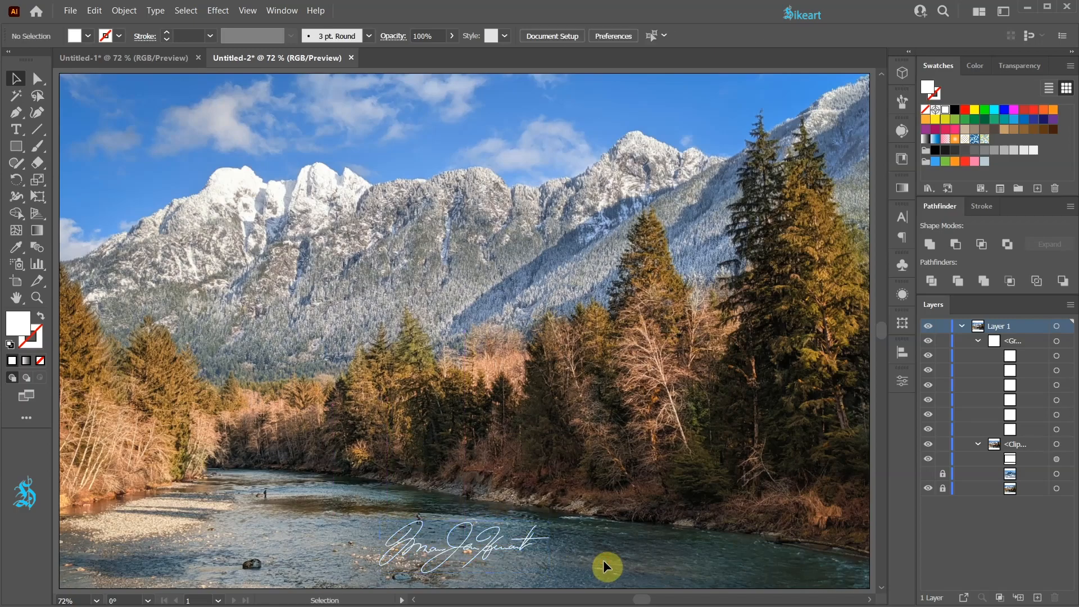
- Lower the opacity of the signature on the photo to 28% and deselect it
{"action": "left_click", "coordinate": [513, 549]}
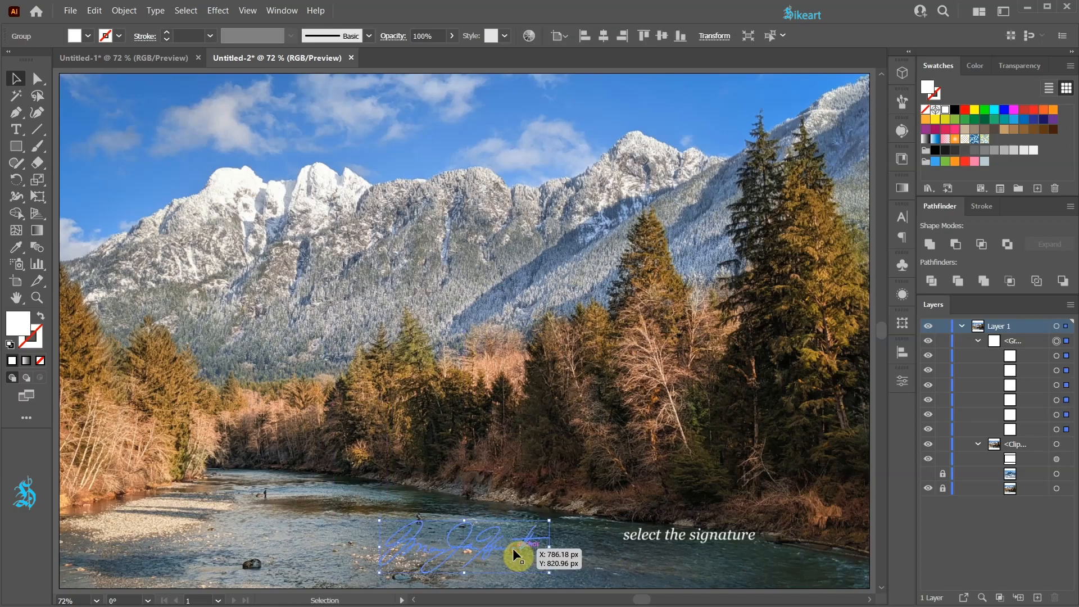
{"action": "left_click", "coordinate": [1021, 66]}
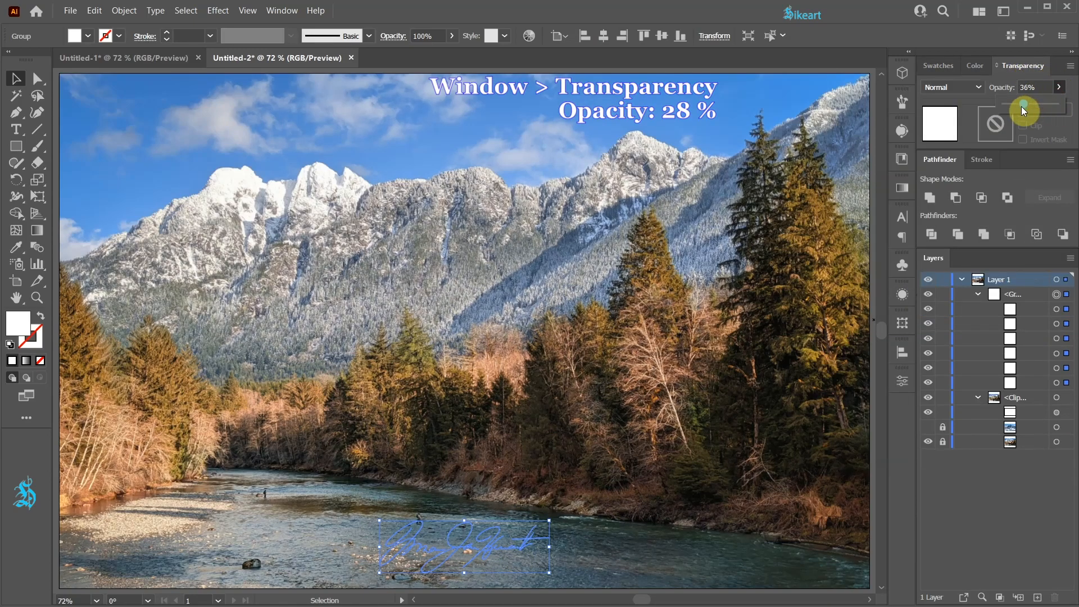
{"action": "left_click", "coordinate": [804, 427]}
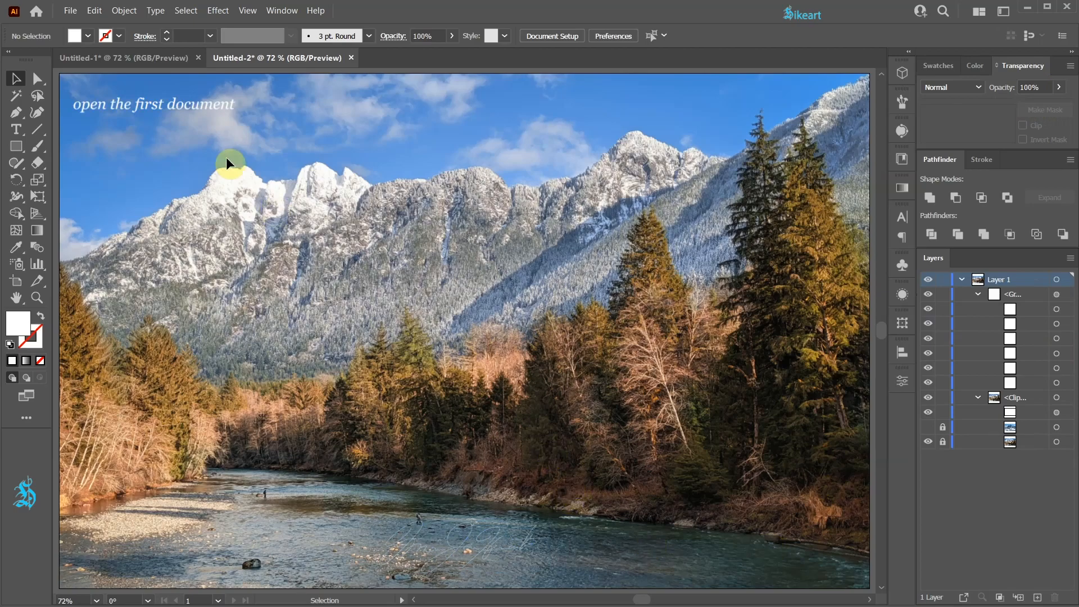
- Return to the Untitled-1 document and enlarge the black signature until it spans nearly the full artboard width
{"action": "left_click", "coordinate": [143, 58]}
{"action": "left_click_drag", "start_coordinate": [723, 398], "coordinate": [851, 493]}
{"action": "left_click_drag", "start_coordinate": [370, 368], "coordinate": [292, 347]}
{"action": "left_click_drag", "start_coordinate": [871, 217], "coordinate": [852, 223]}
- Show the selected signature in Outline view to examine the density of its anchor points
{"action": "key", "text": "ctrl+y"}
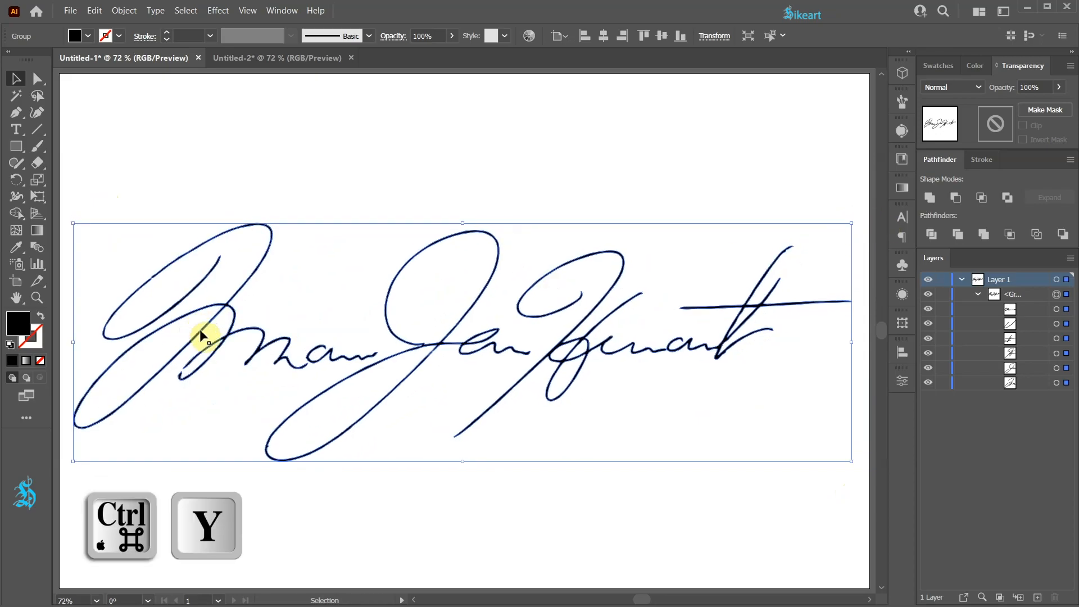
{"action": "key", "text": "a"}
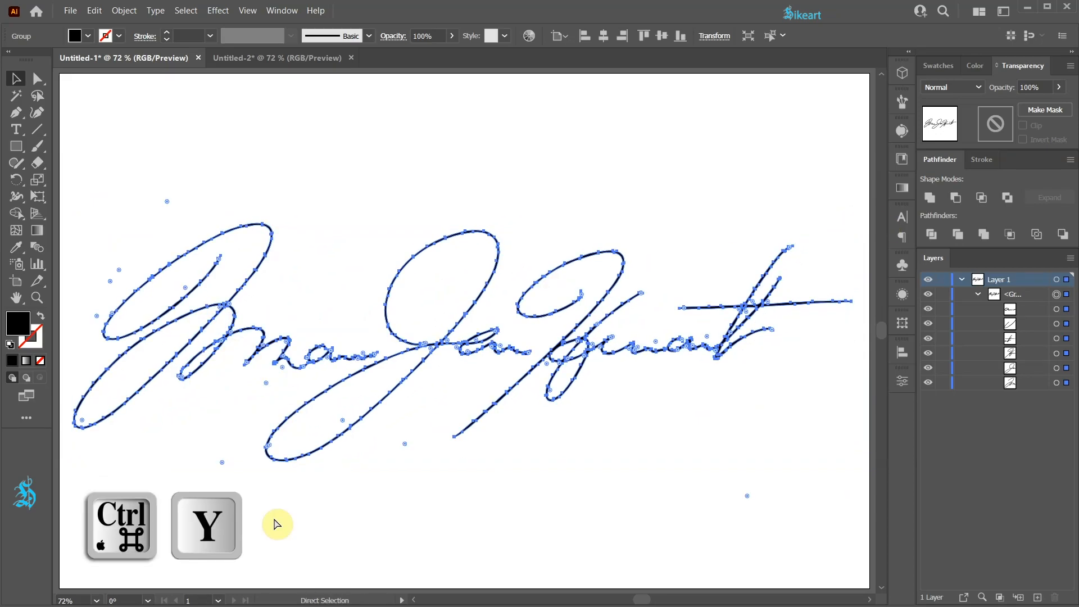
{"action": "key", "text": "ctrl+y"}
{"action": "key", "text": "v"}
{"action": "scroll", "coordinate": [453, 356], "scroll_direction": "up", "scroll_amount": 4}
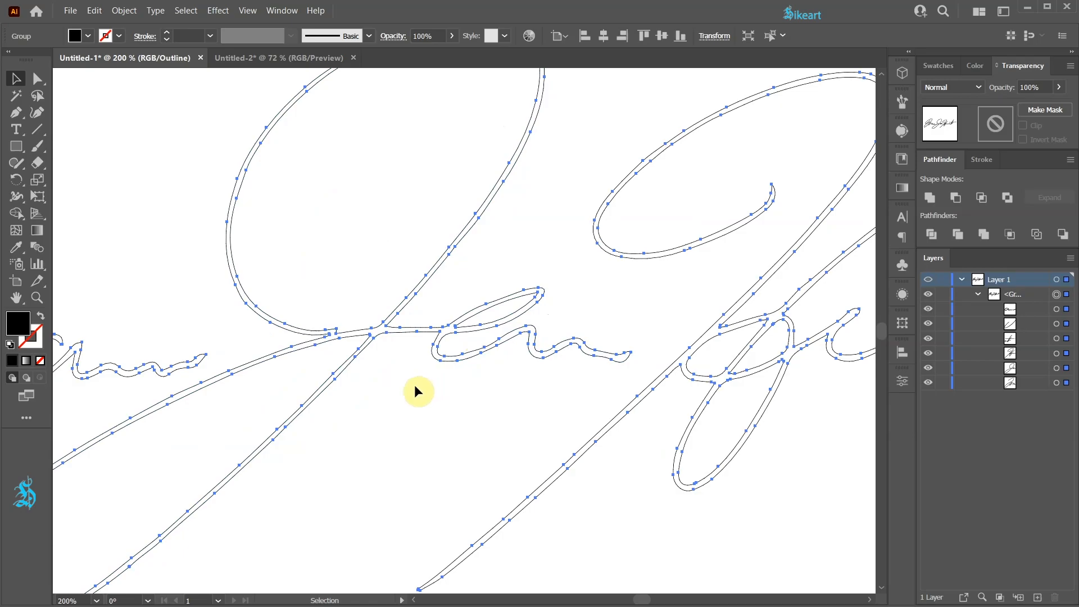
- Simplify the signature's paths, lowering the corner point angle threshold toward smooth
{"action": "left_click", "coordinate": [126, 11]}
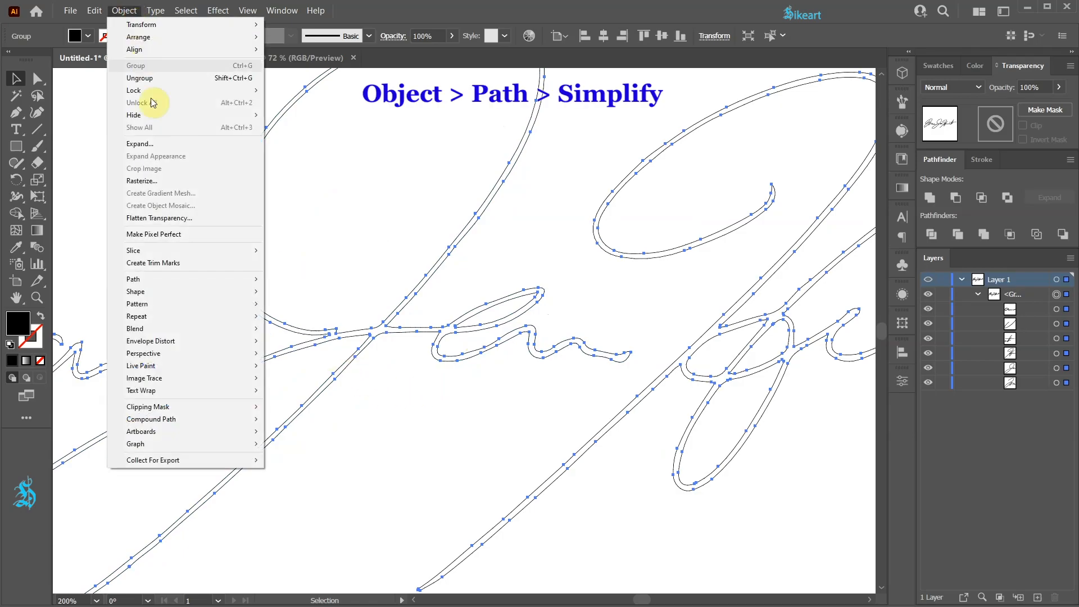
{"action": "mouse_move", "coordinate": [172, 280]}
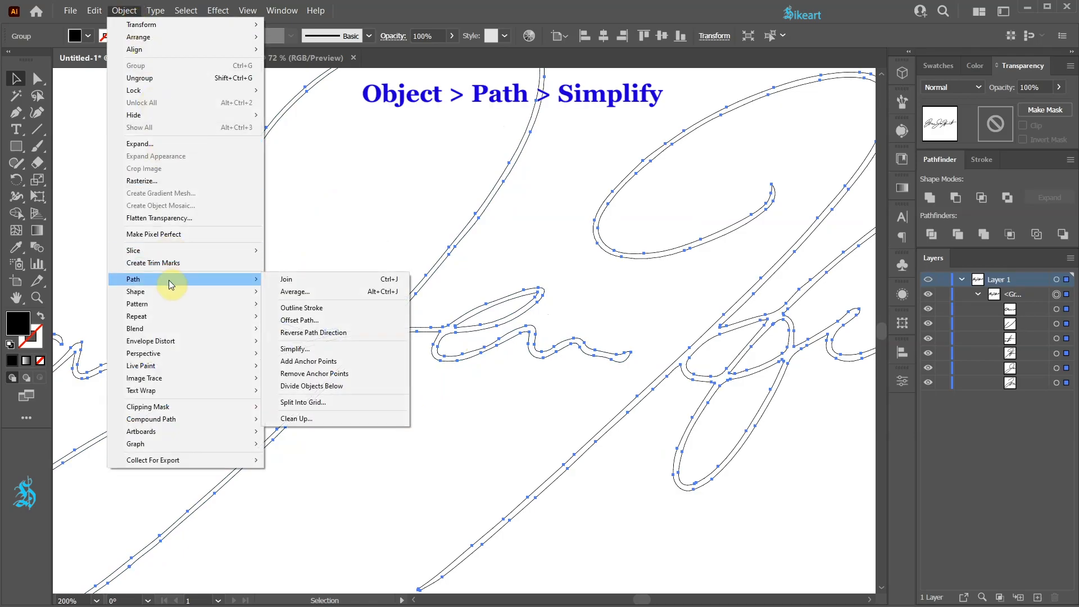
{"action": "left_click", "coordinate": [316, 355]}
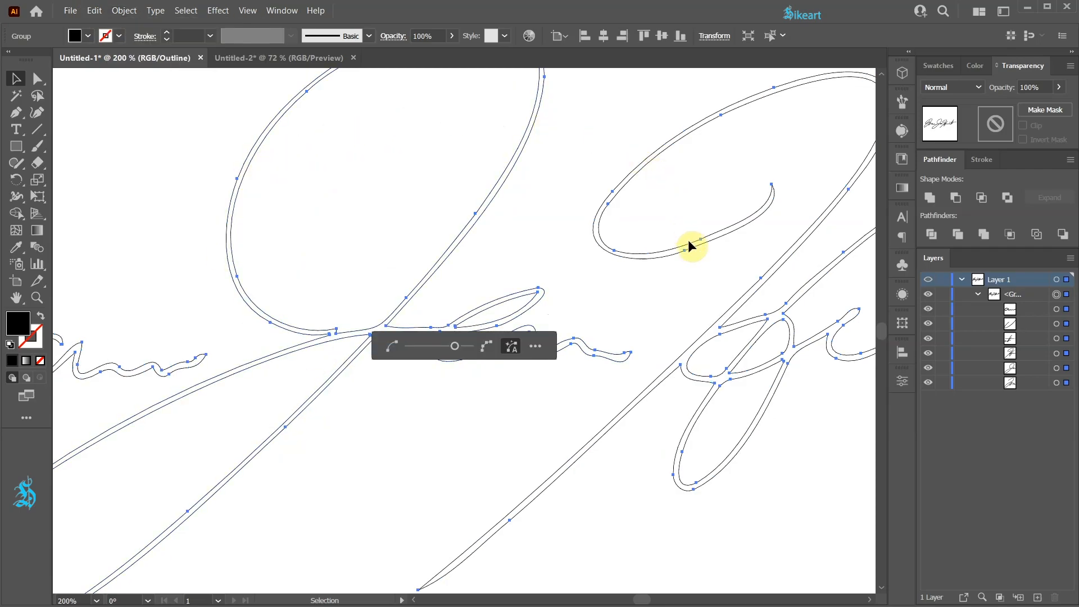
{"action": "left_click", "coordinate": [535, 347]}
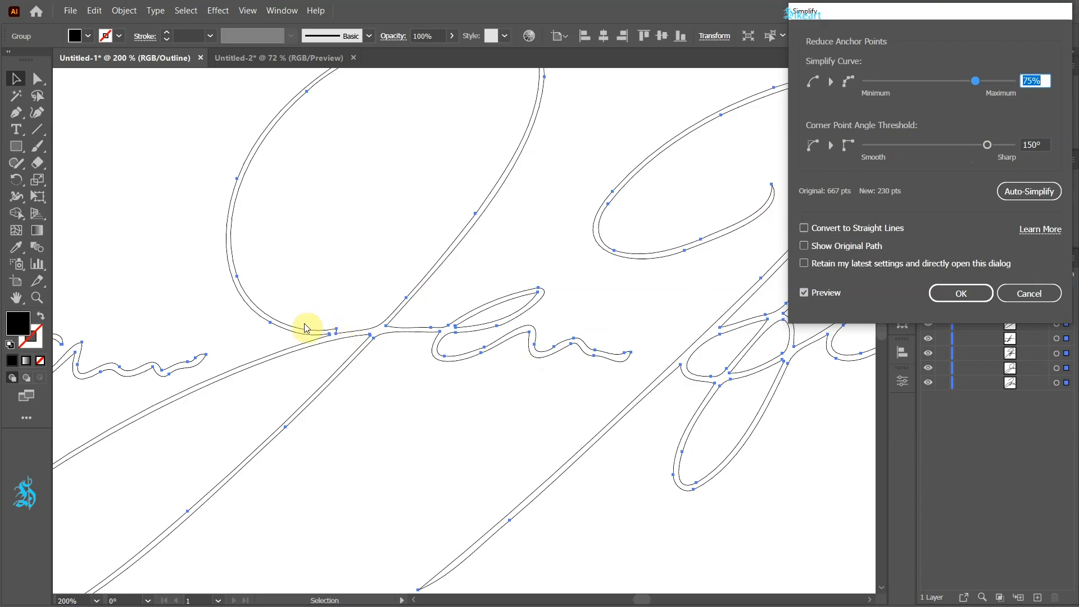
{"action": "left_click_drag", "start_coordinate": [988, 145], "coordinate": [930, 145]}
{"action": "left_click", "coordinate": [962, 293]}
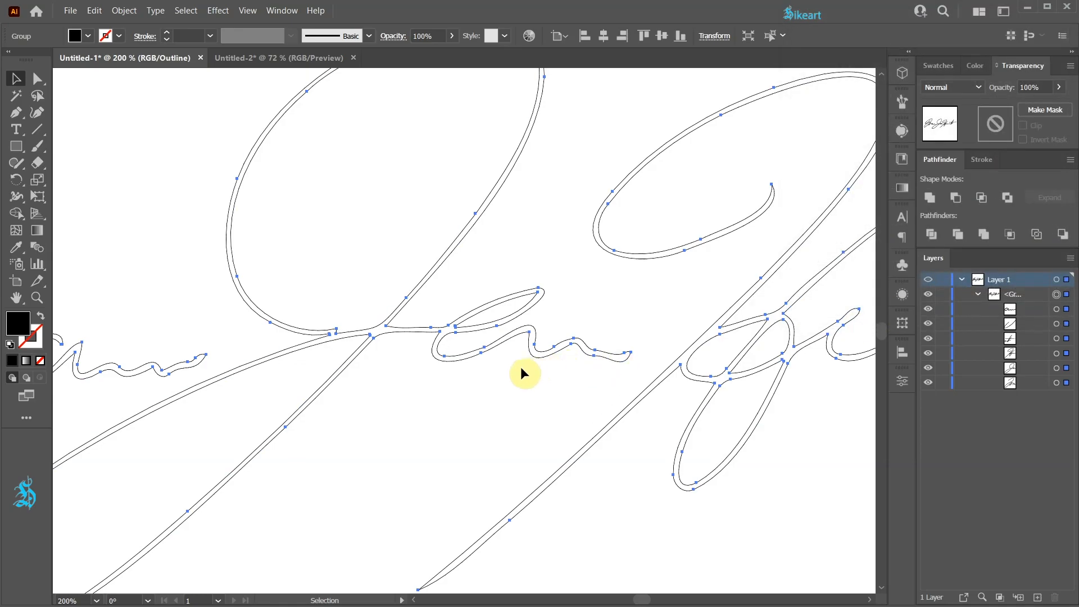
- In Outline view, cut both edges of the stroke on each side of the gap in the first letter's loop with Scissors
{"action": "key", "text": "ctrl+0"}
{"action": "key", "text": "ctrl+y"}
{"action": "scroll", "coordinate": [275, 517], "scroll_direction": "up", "scroll_amount": 10}
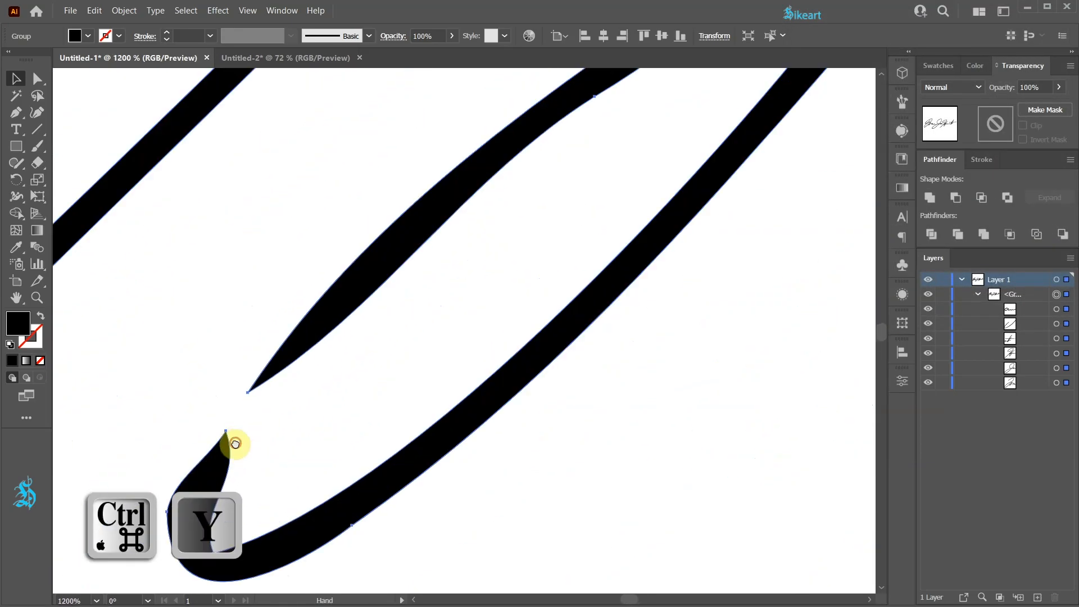
{"action": "left_click_drag", "start_coordinate": [231, 441], "coordinate": [428, 365]}
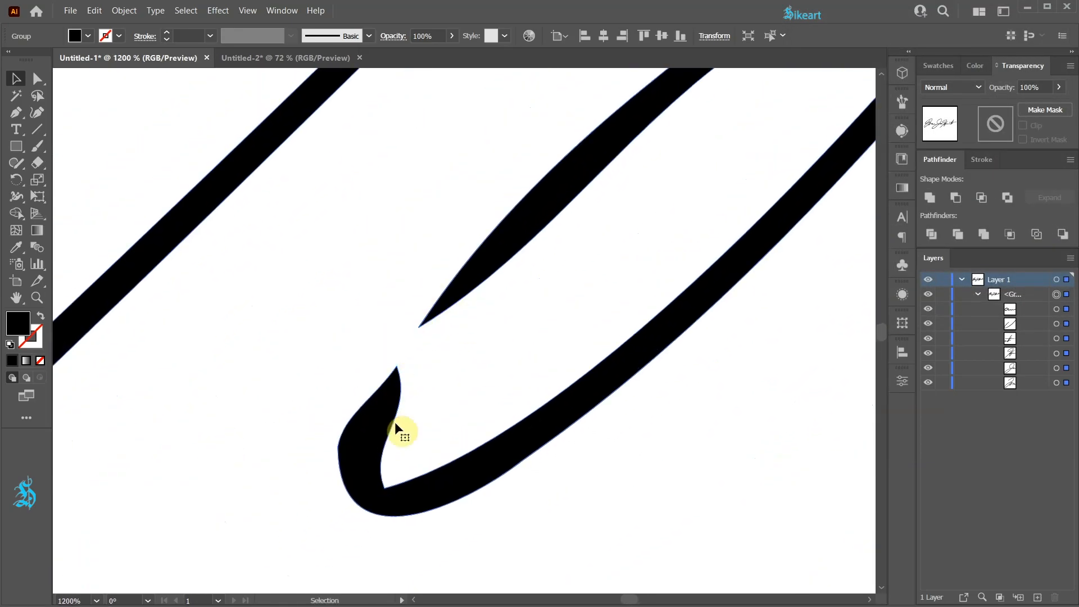
{"action": "key", "text": "a"}
{"action": "key", "text": "ctrl+y"}
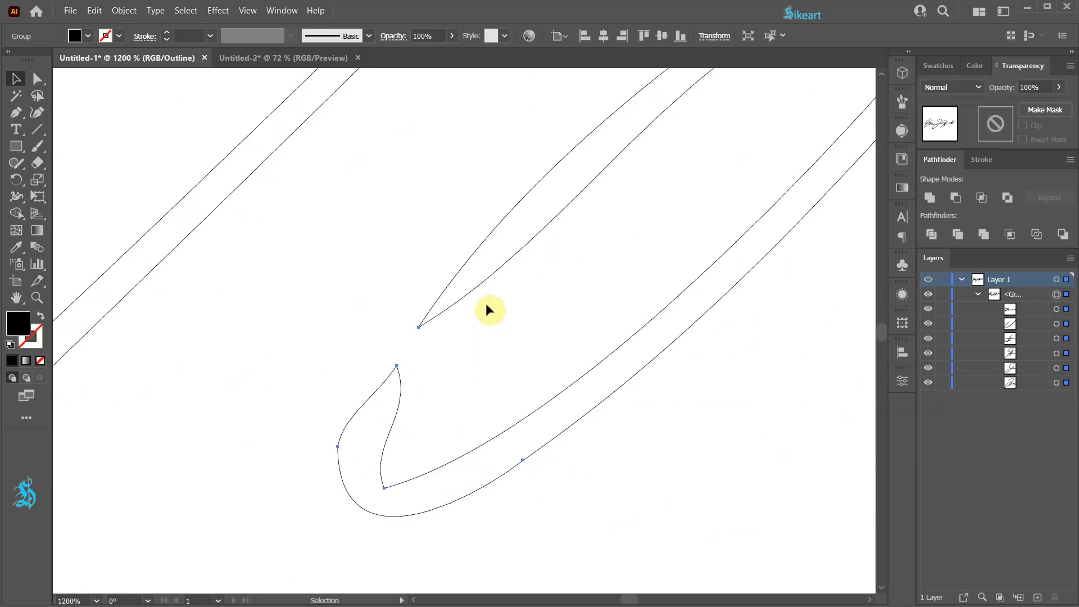
{"action": "key", "text": "c"}
{"action": "key", "text": "c"}
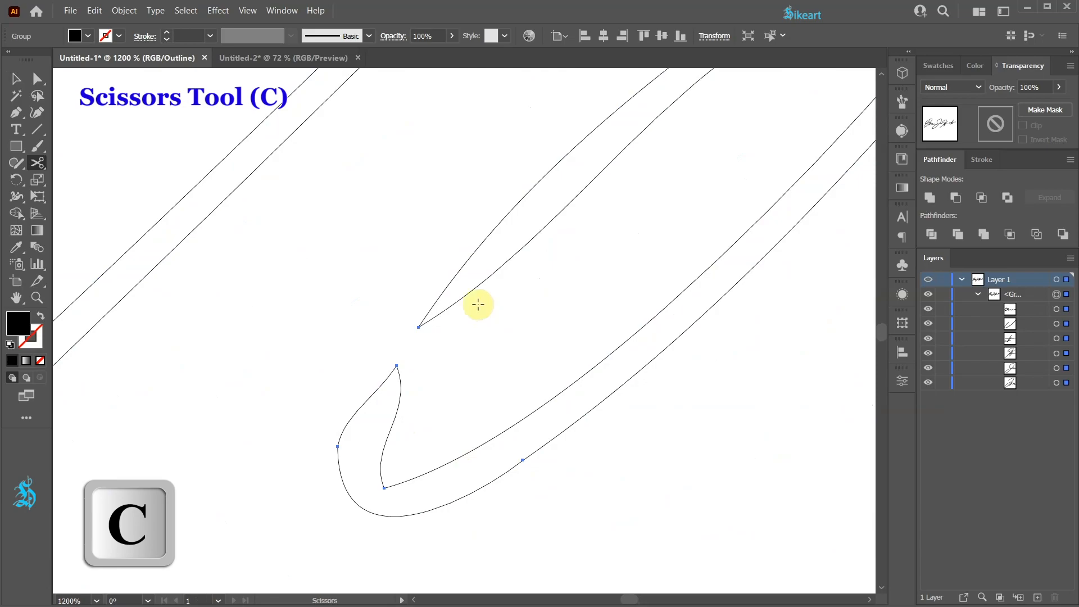
{"action": "left_click", "coordinate": [447, 288]}
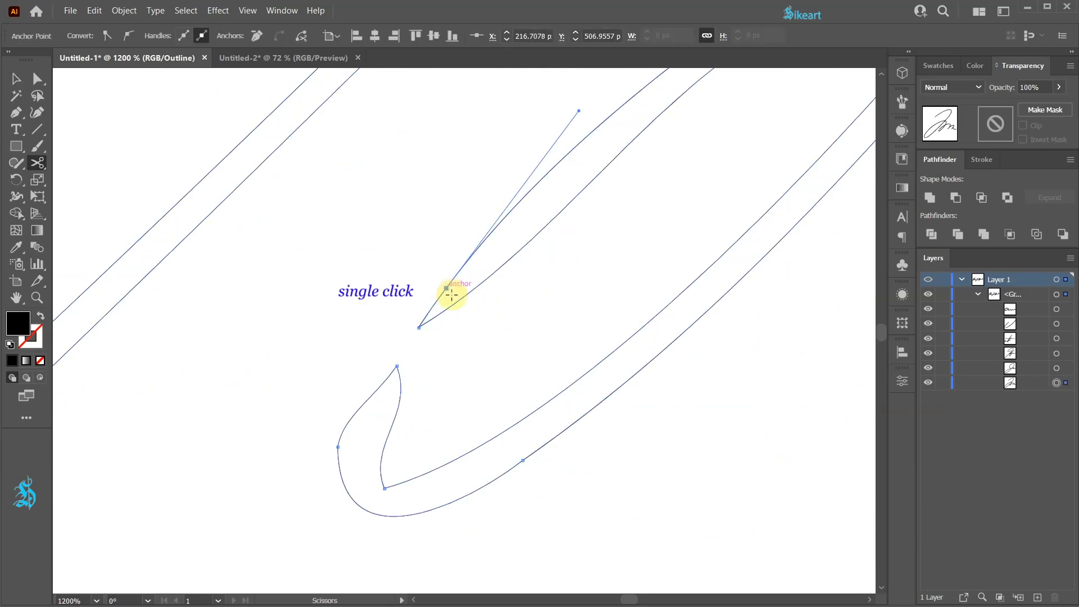
{"action": "left_click", "coordinate": [459, 299]}
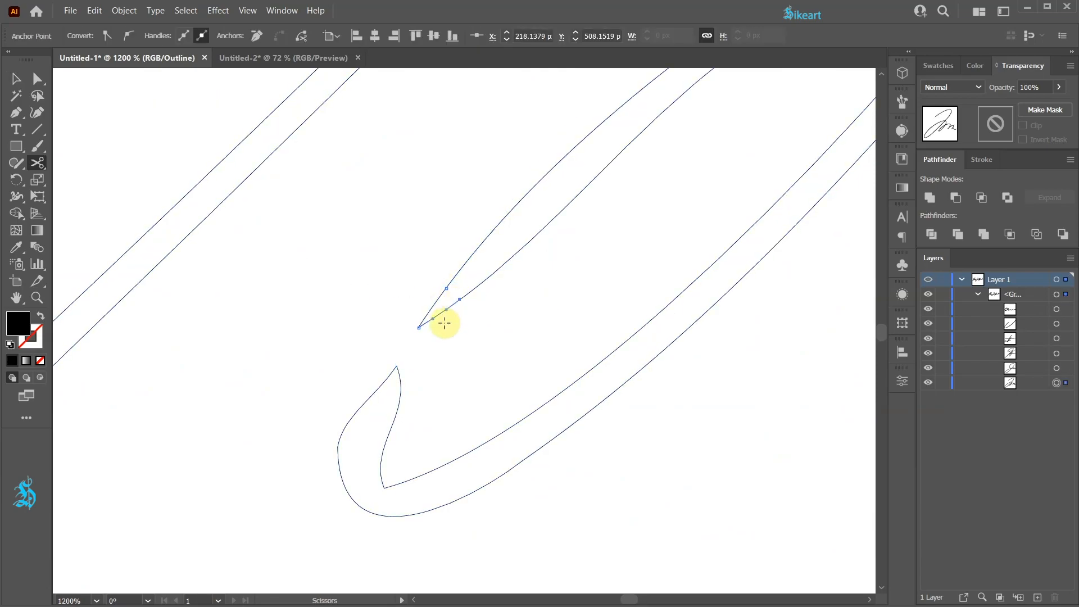
{"action": "left_click", "coordinate": [352, 416]}
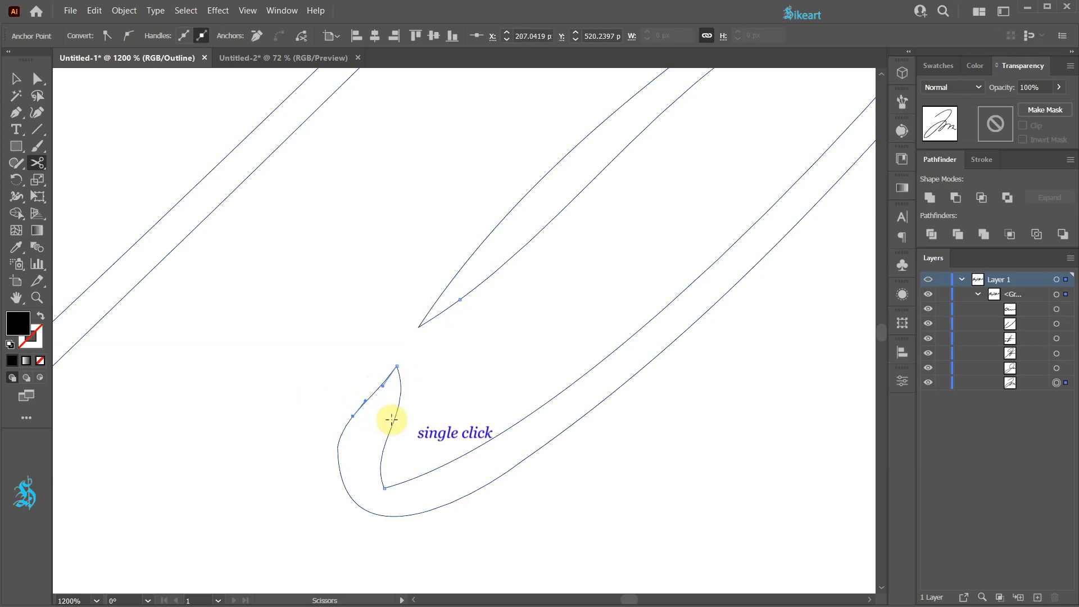
{"action": "left_click", "coordinate": [391, 422]}
- Delete the two pointed tips that were cut off at the gap in the first letter's loop
{"action": "key", "text": "a"}
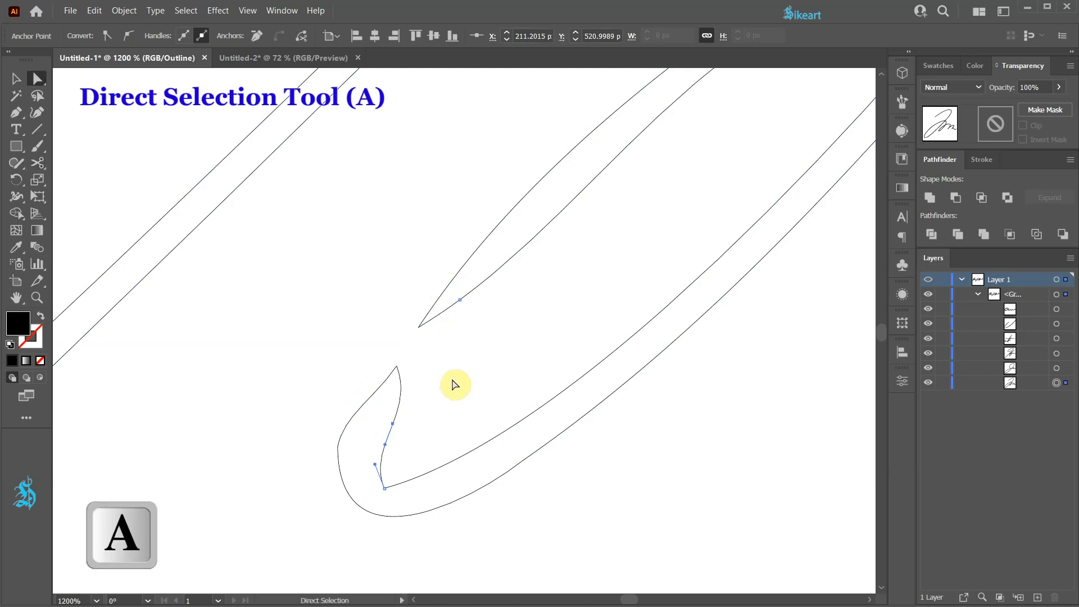
{"action": "left_click_drag", "start_coordinate": [375, 318], "coordinate": [437, 383]}
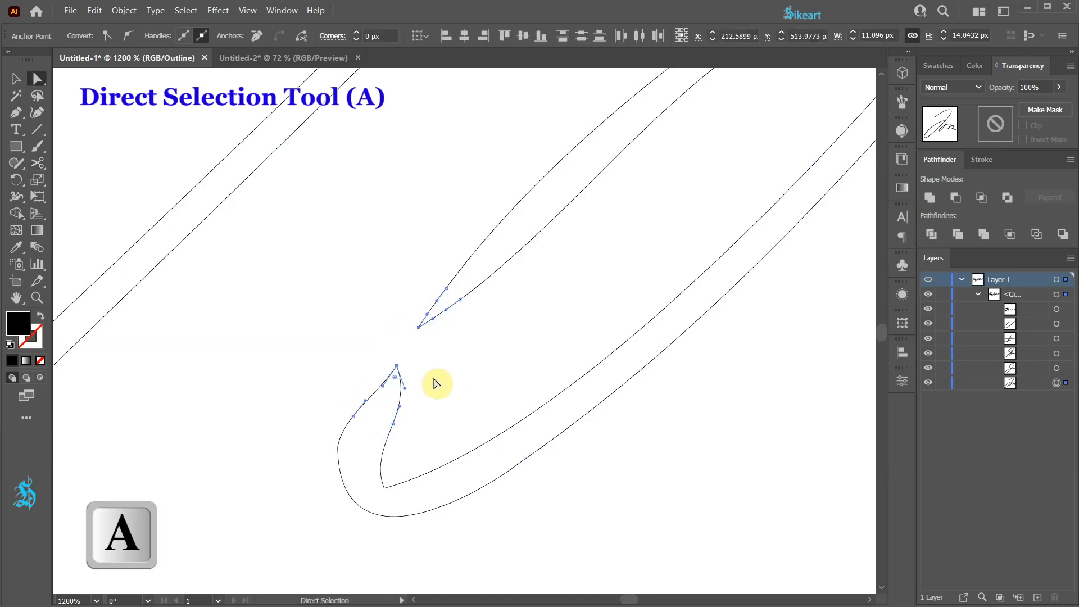
{"action": "key", "text": "Delete"}
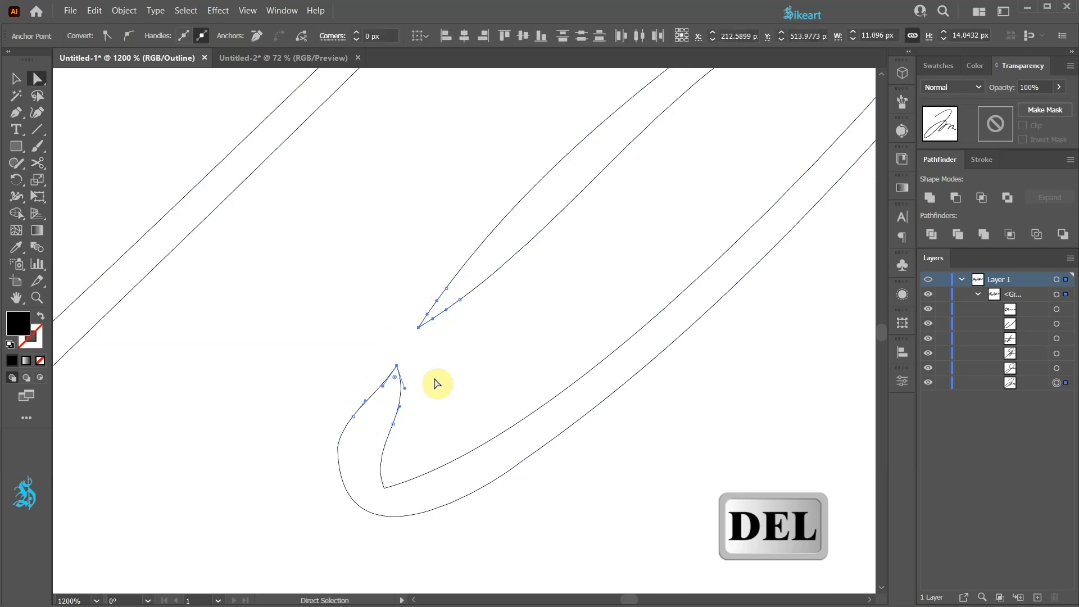
{"action": "left_click", "coordinate": [437, 383]}
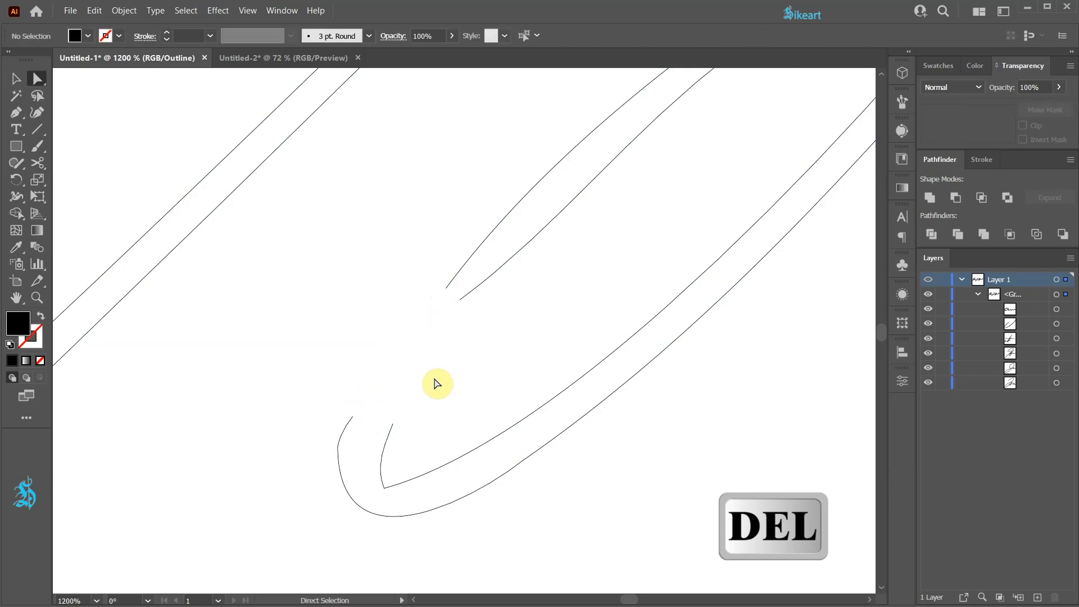
- Join the two open endpoints on the outer edge of the stroke across the gap
{"action": "left_click", "coordinate": [353, 421]}
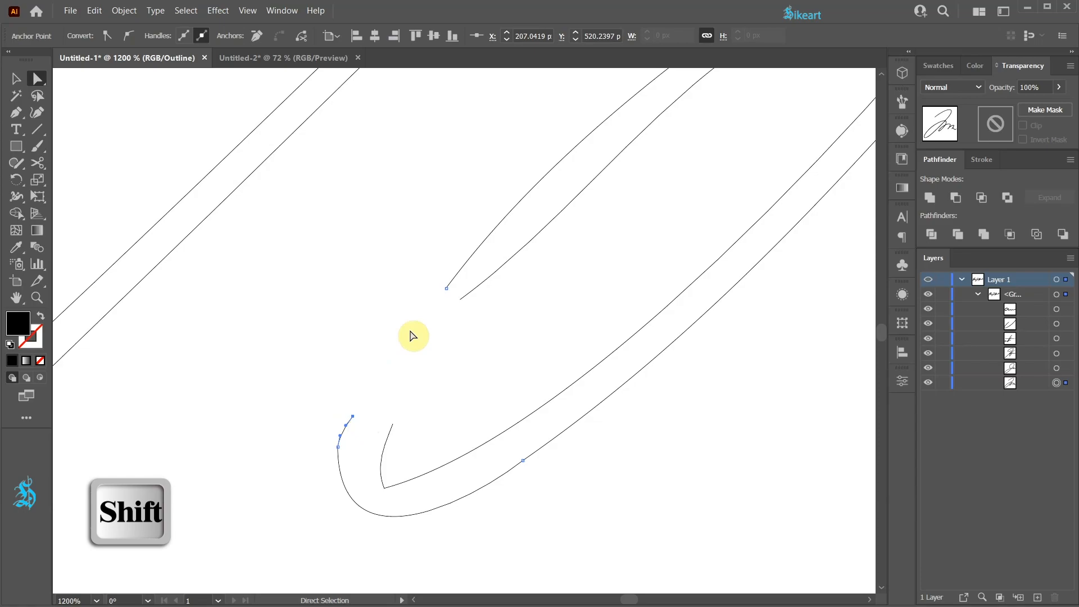
{"action": "left_click", "coordinate": [459, 292], "text": "shift"}
{"action": "key", "text": "ctrl+j"}
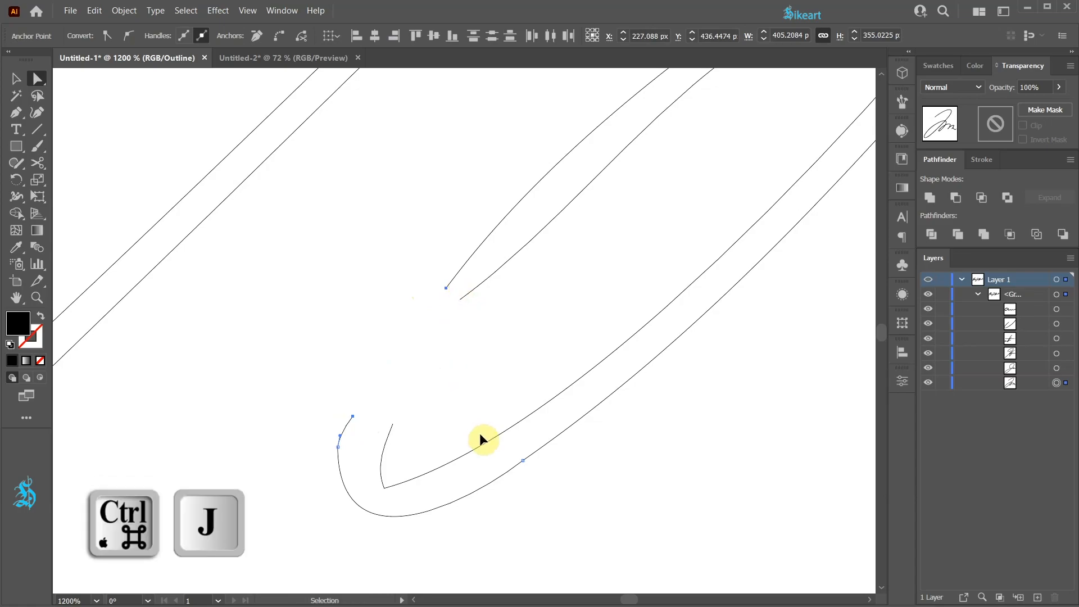
{"action": "key", "text": "ctrl+j"}
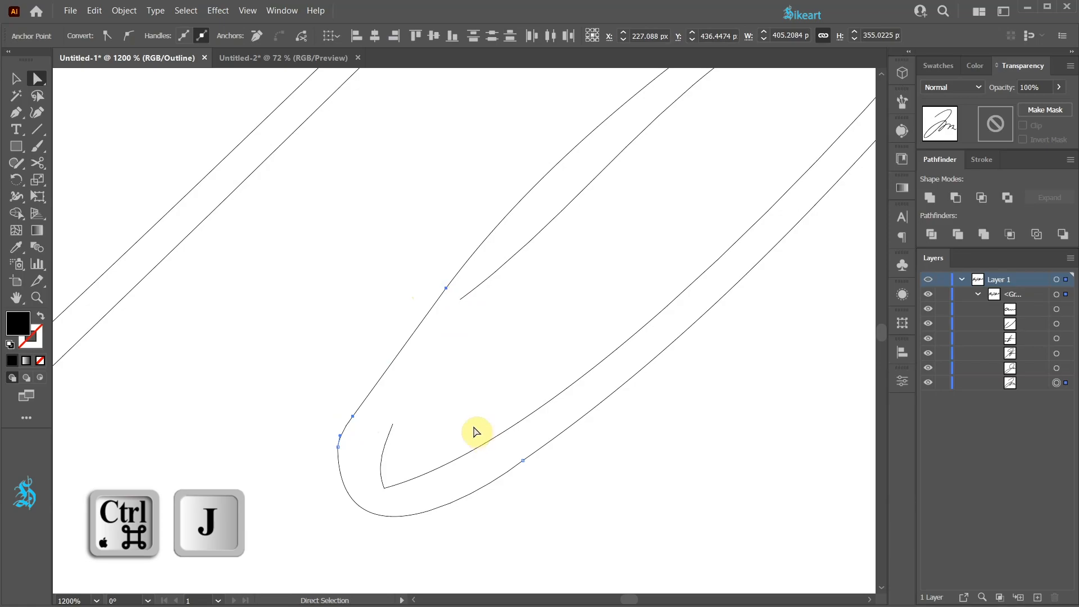
- Join the two open endpoints on the inner edge of the stroke across the gap
{"action": "left_click", "coordinate": [458, 299]}
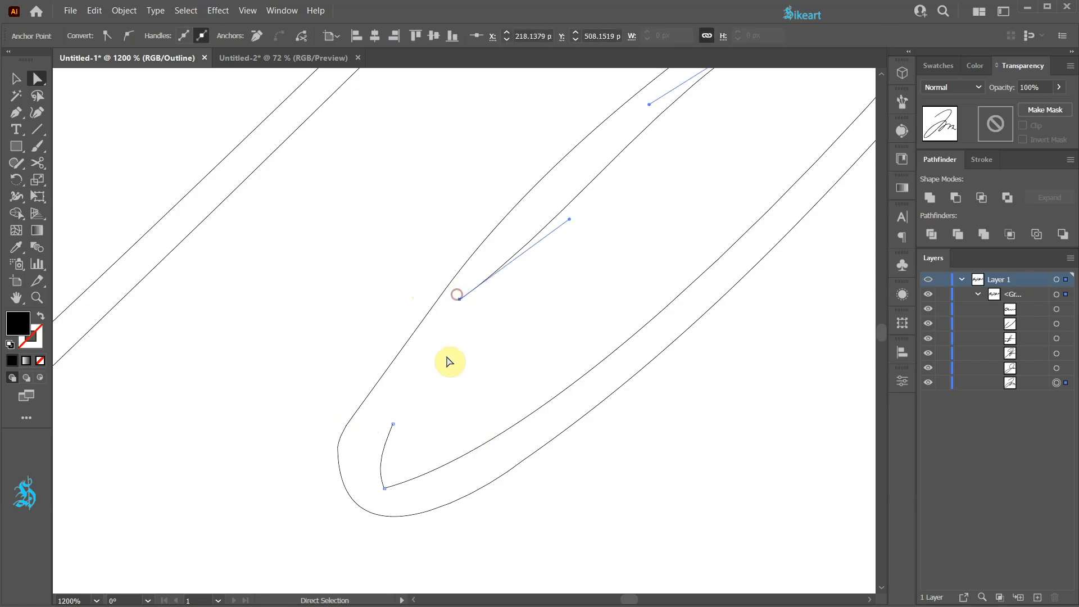
{"action": "left_click", "coordinate": [386, 433], "text": "shift"}
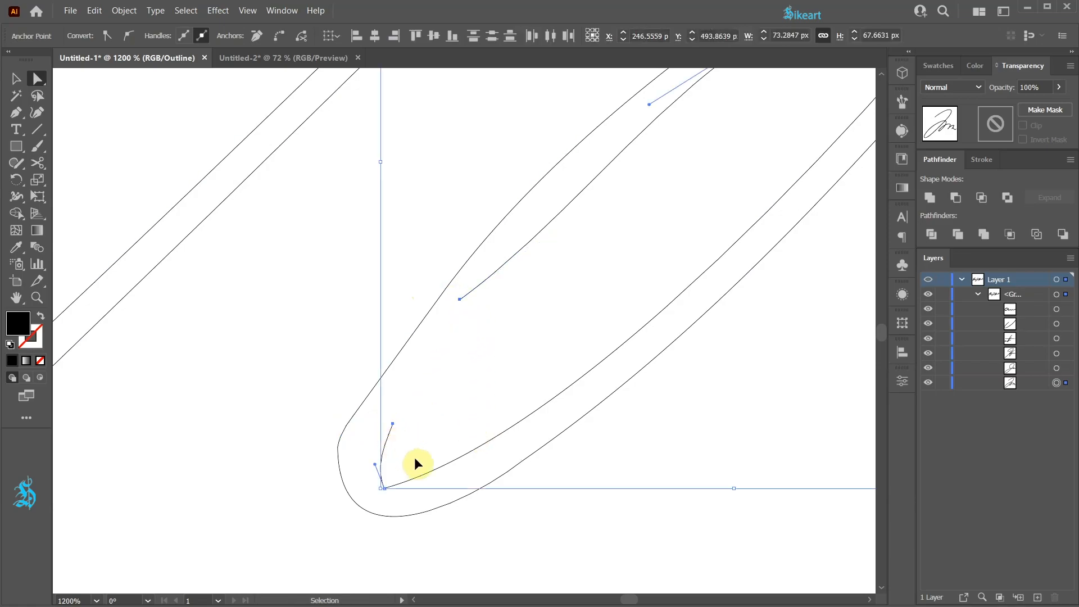
{"action": "key", "text": "ctrl+j"}
{"action": "left_click", "coordinate": [467, 394]}
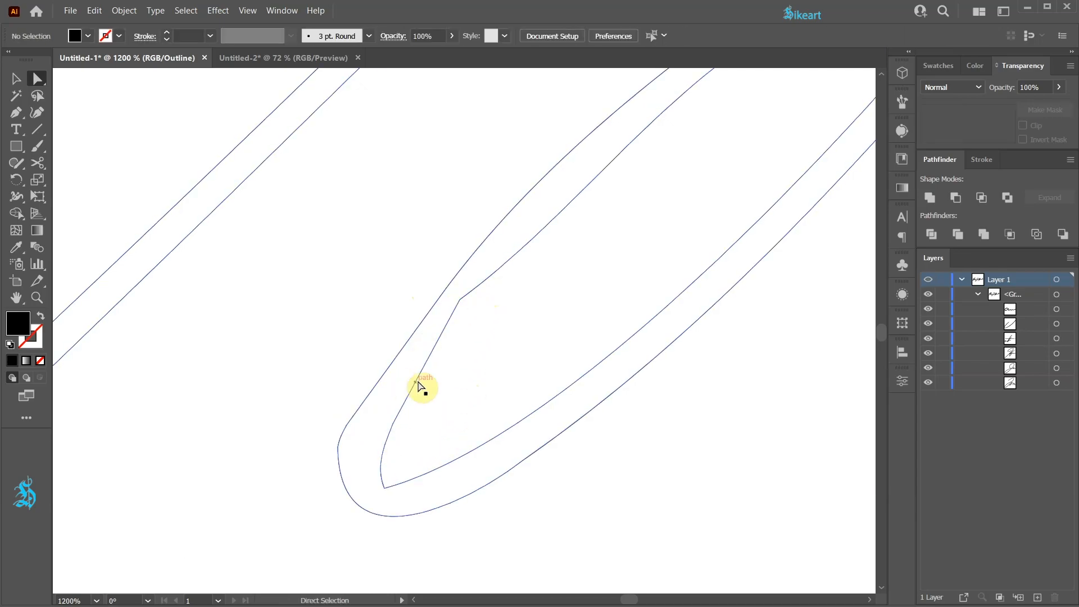
{"action": "key", "text": "ctrl+y"}
{"action": "key", "text": "ctrl+y"}
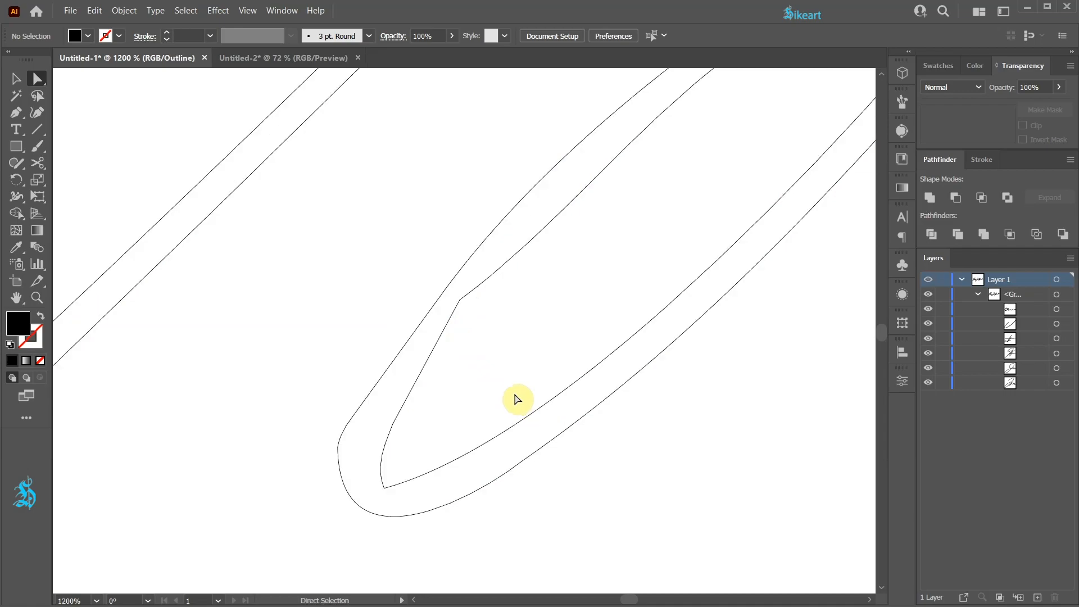
- Reshape the inner edge around the bend by adjusting its anchor points and handles until it runs evenly alongside the outer edge
{"action": "key", "text": "a"}
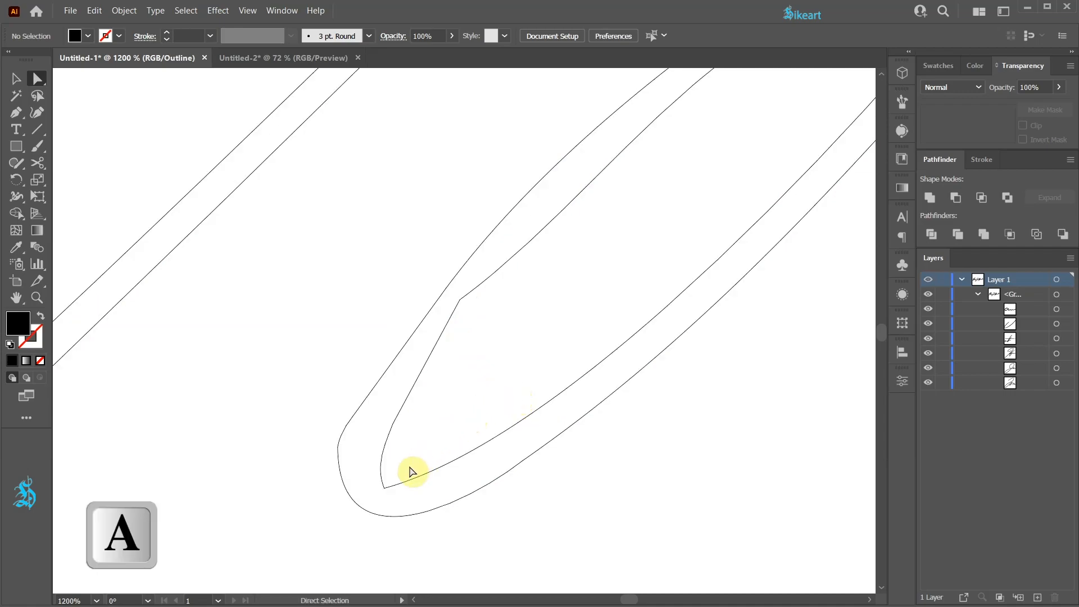
{"action": "left_click", "coordinate": [386, 493]}
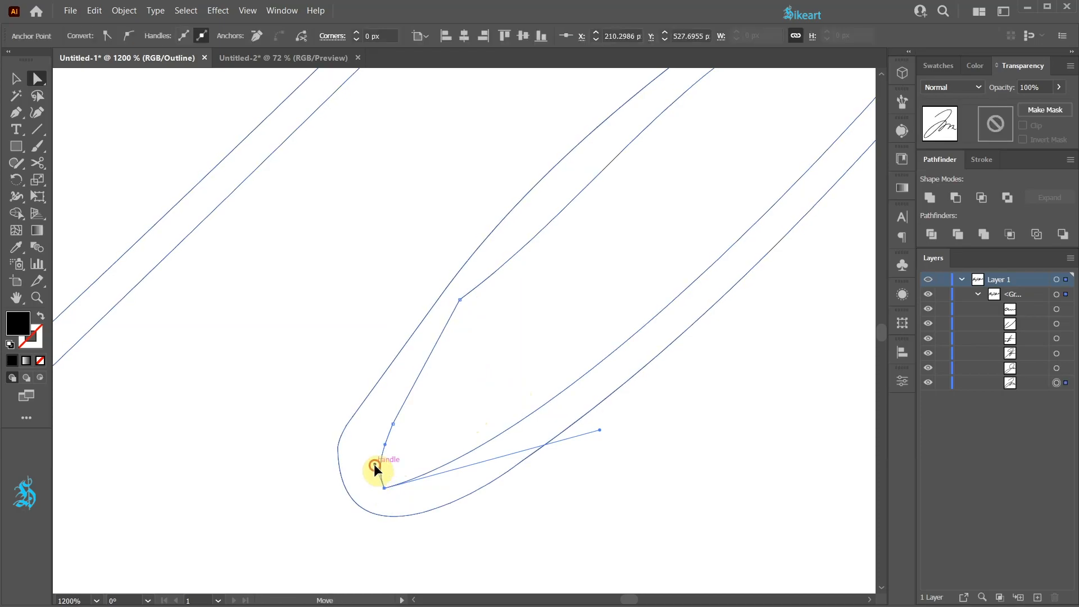
{"action": "left_click_drag", "start_coordinate": [599, 430], "coordinate": [493, 537]}
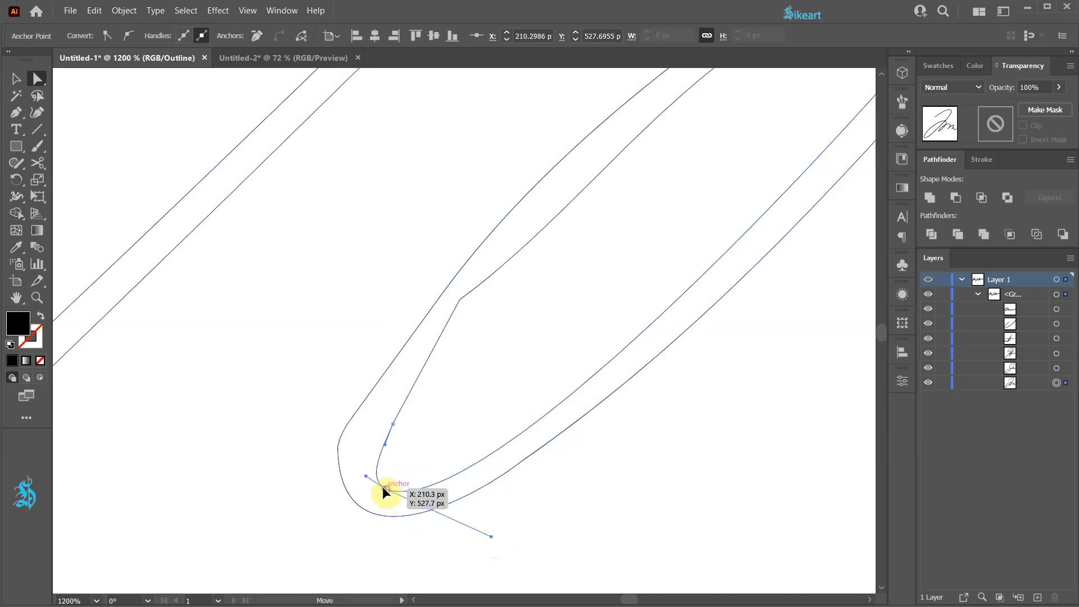
{"action": "left_click_drag", "start_coordinate": [386, 489], "coordinate": [380, 484]}
{"action": "left_click_drag", "start_coordinate": [459, 299], "coordinate": [467, 307]}
{"action": "left_click_drag", "start_coordinate": [576, 227], "coordinate": [508, 253]}
{"action": "left_click_drag", "start_coordinate": [394, 423], "coordinate": [387, 422]}
{"action": "left_click_drag", "start_coordinate": [376, 444], "coordinate": [372, 442]}
- Detach the Pen tool group as a floating set and activate the Delete Anchor Point tool for the bend's outer edge
{"action": "left_click_drag", "start_coordinate": [330, 442], "coordinate": [341, 459]}
{"action": "left_click", "coordinate": [353, 418]}
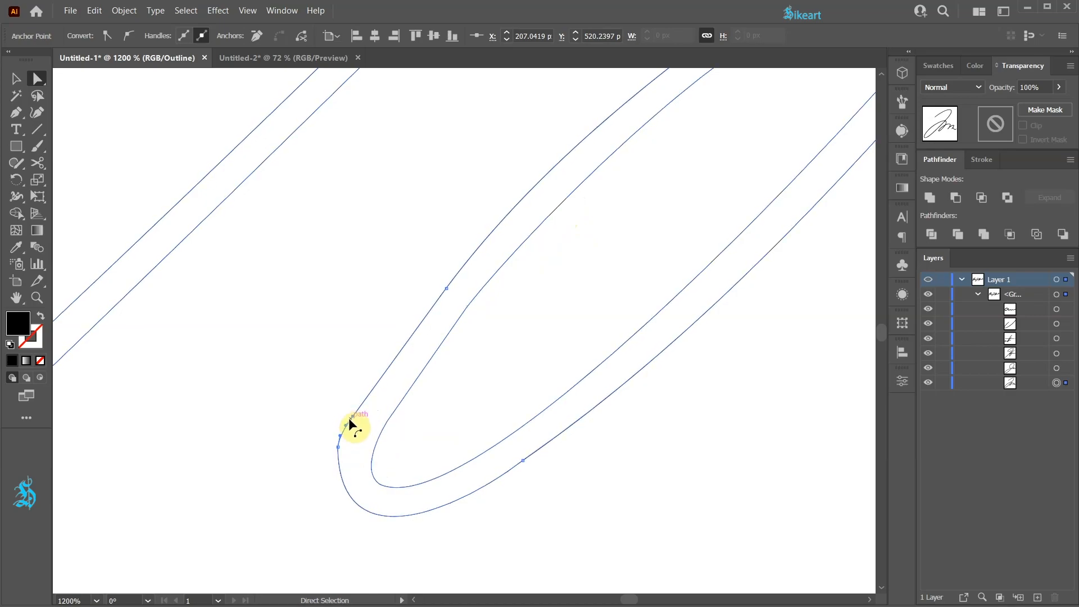
{"action": "left_click", "coordinate": [16, 115]}
{"action": "left_click_drag", "start_coordinate": [16, 118], "coordinate": [176, 137]}
{"action": "left_click_drag", "start_coordinate": [77, 117], "coordinate": [110, 91]}
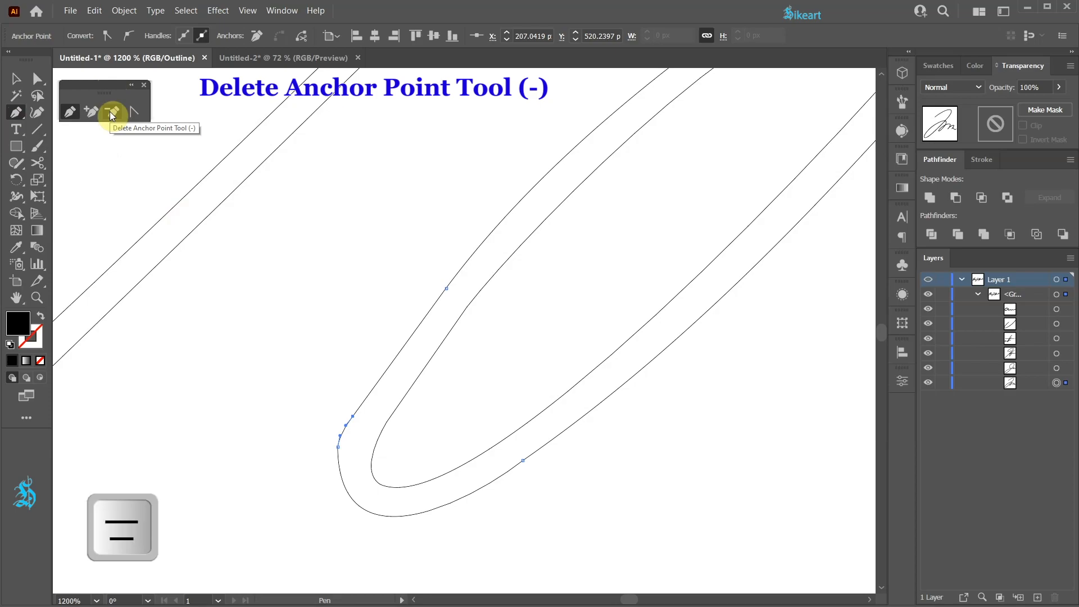
{"action": "left_click", "coordinate": [112, 112]}
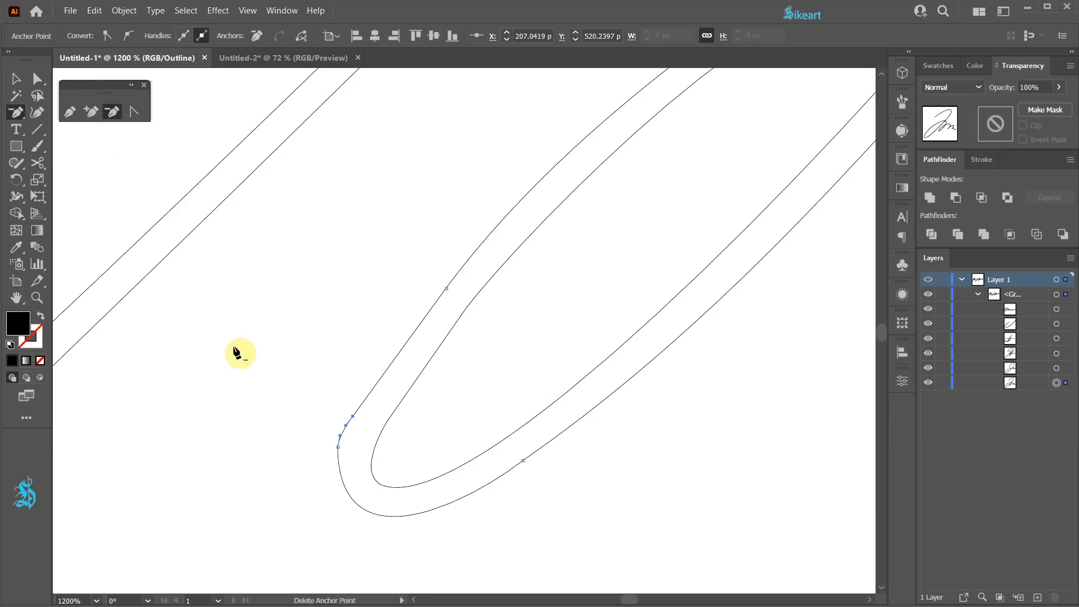
- Delete the extra anchor points on the bend's outer edge and lengthen the remaining point's upper handle to smooth the curve
{"action": "left_click", "coordinate": [353, 417]}
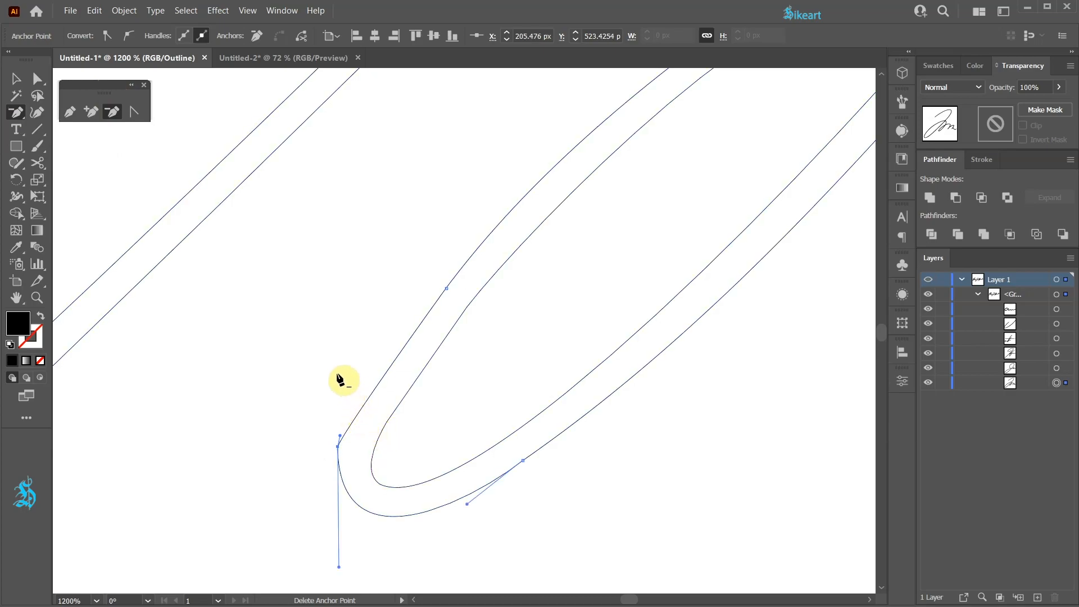
{"action": "key", "text": "a"}
{"action": "left_click_drag", "start_coordinate": [340, 435], "coordinate": [344, 405]}
- Cut both edges of the stroke with Scissors on each side of the pinched spot in the first letter's upper loop
{"action": "key", "text": "ctrl+minus"}
{"action": "key", "text": "ctrl+minus"}
{"action": "key", "text": "ctrl+minus"}
{"action": "key", "text": "ctrl+minus"}
{"action": "key", "text": "ctrl+minus"}
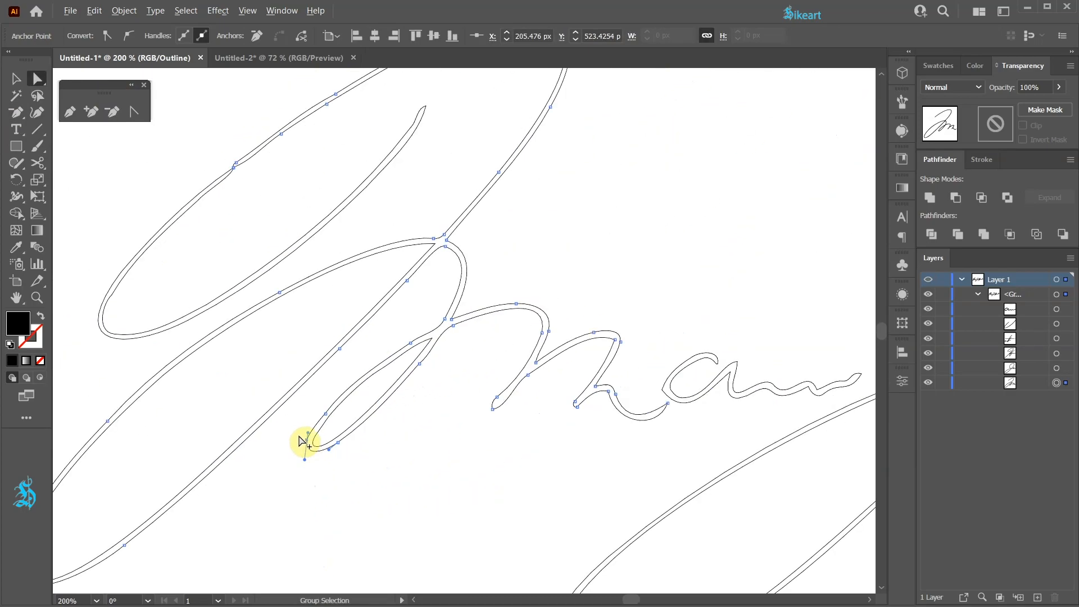
{"action": "left_click_drag", "start_coordinate": [272, 229], "coordinate": [344, 331]}
{"action": "key", "text": "ctrl+plus"}
{"action": "key", "text": "ctrl+plus"}
{"action": "key", "text": "ctrl+plus"}
{"action": "key", "text": "ctrl+plus"}
{"action": "key", "text": "ctrl+plus"}
{"action": "key", "text": "ctrl+plus"}
{"action": "key", "text": "ctrl+plus"}
{"action": "key", "text": "ctrl+plus"}
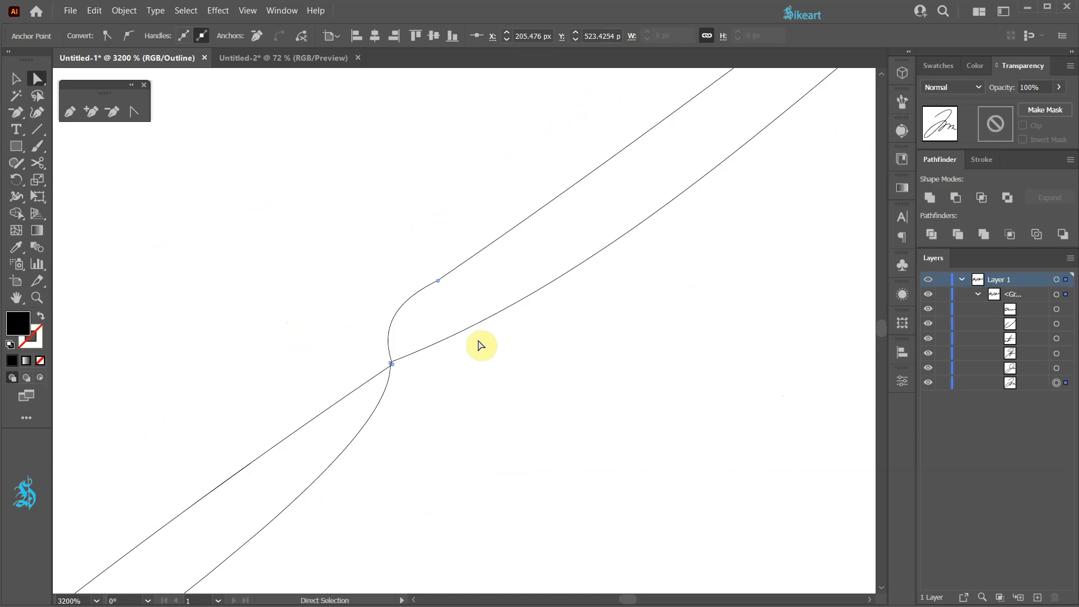
{"action": "key", "text": "c"}
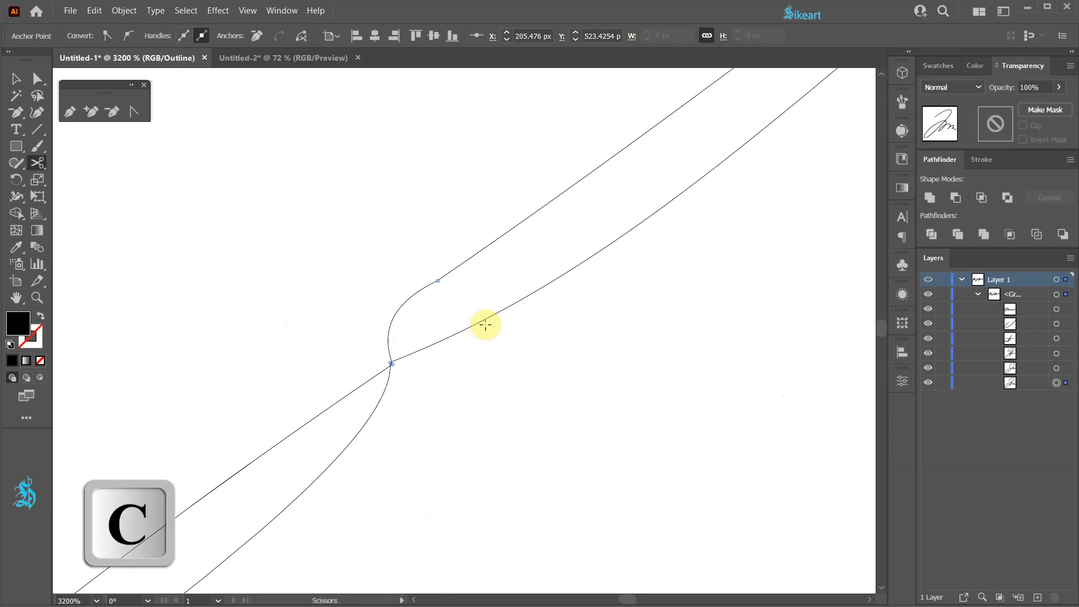
{"action": "left_click", "coordinate": [449, 338]}
{"action": "left_click", "coordinate": [317, 416]}
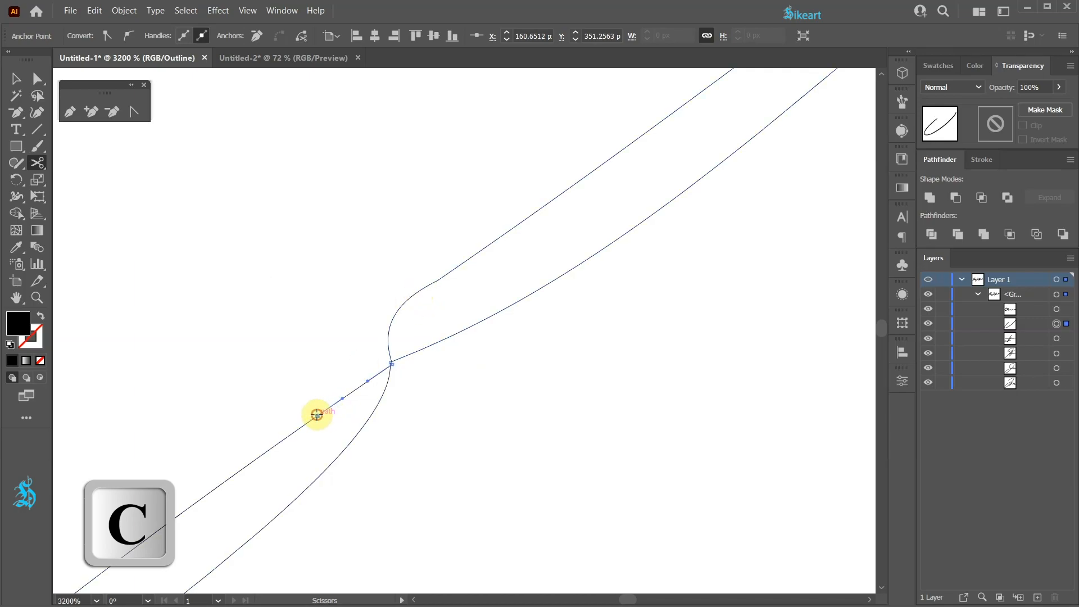
{"action": "left_click", "coordinate": [348, 447]}
- Delete the pinched segments between the cuts in the upper loop's stroke
{"action": "key", "text": "a"}
{"action": "left_click_drag", "start_coordinate": [359, 342], "coordinate": [436, 442]}
{"action": "key", "text": "Delete"}
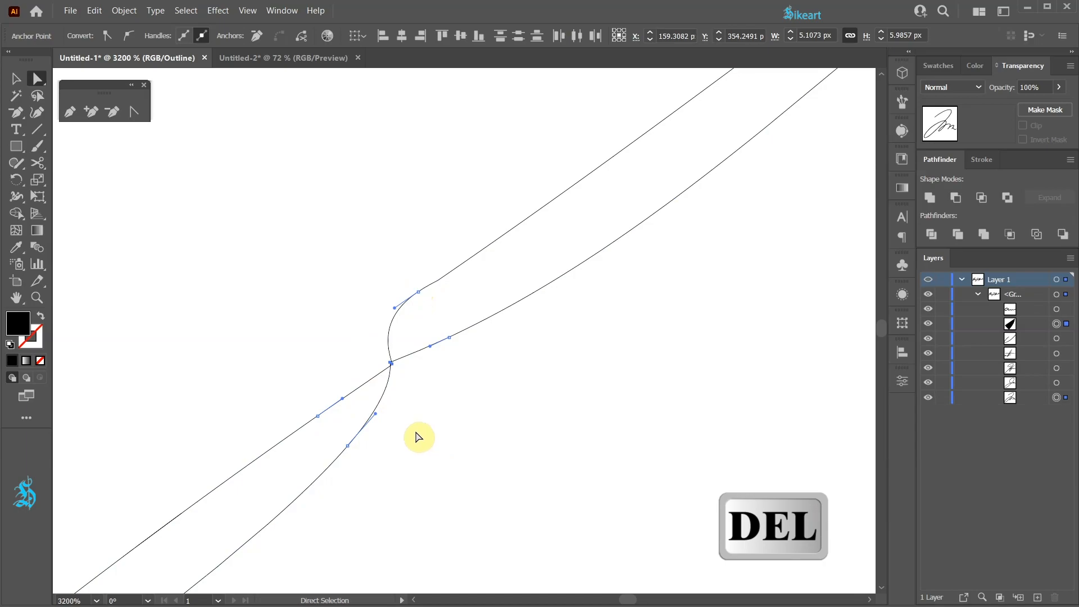
{"action": "key", "text": "Delete"}
- Join the open endpoints across the gap on both the upper and lower edges of the upper loop's stroke
{"action": "left_click_drag", "start_coordinate": [298, 401], "coordinate": [330, 422]}
{"action": "left_click_drag", "start_coordinate": [408, 273], "coordinate": [433, 313]}
{"action": "key", "text": "ctrl+j"}
{"action": "left_click_drag", "start_coordinate": [343, 430], "coordinate": [371, 470]}
{"action": "key", "text": "ctrl+j"}
- Delete the surplus anchor points around the repaired gap and smooth both edges of the upper loop's stroke
{"action": "scroll", "coordinate": [393, 376], "scroll_direction": "down", "scroll_amount": 2}
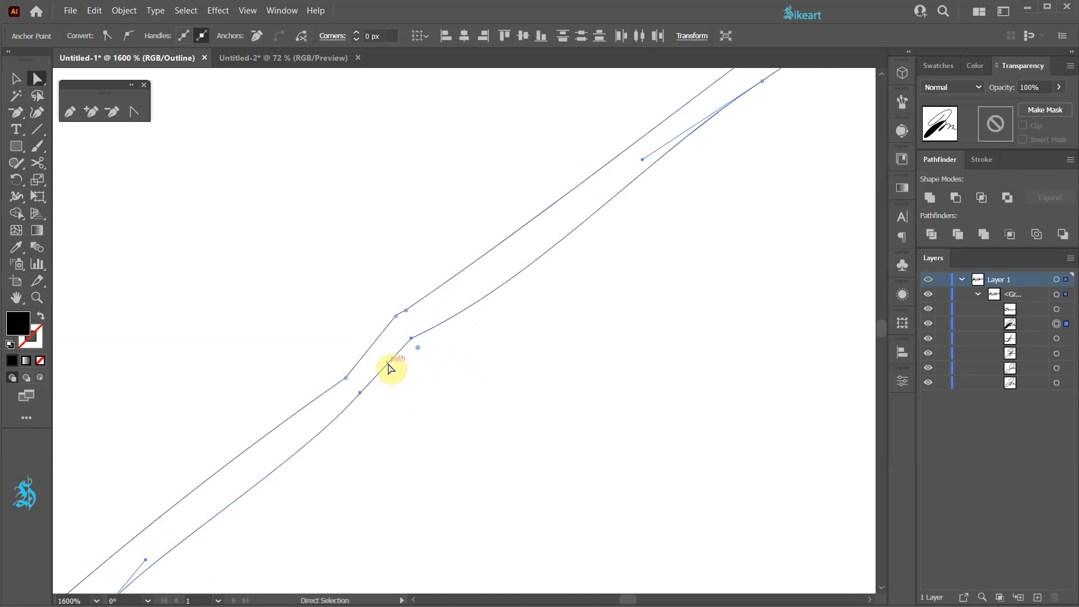
{"action": "key", "text": "minus"}
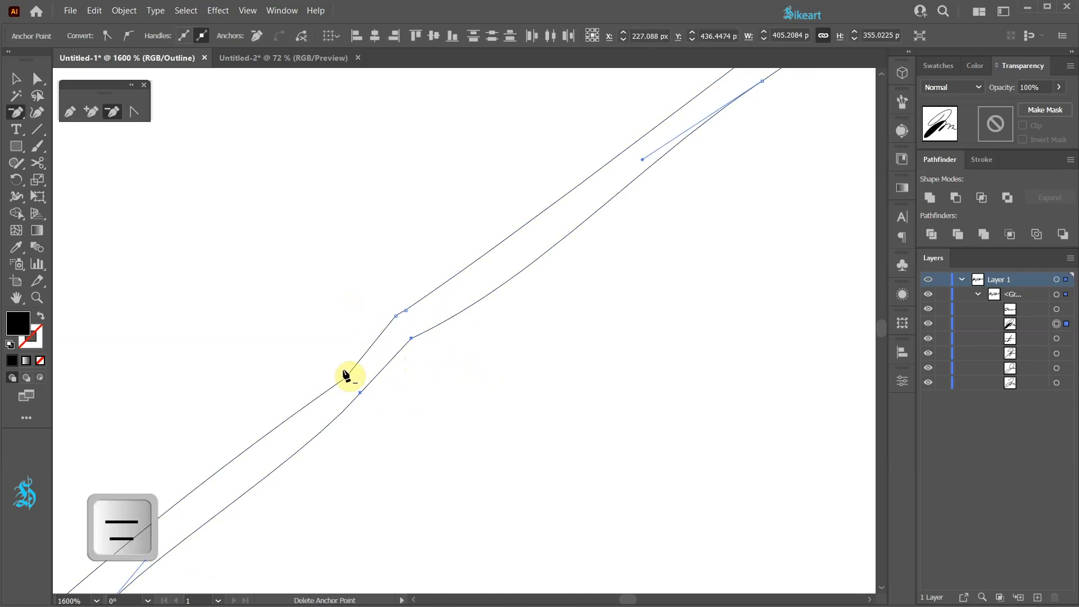
{"action": "left_click", "coordinate": [397, 317]}
{"action": "scroll", "coordinate": [407, 360], "scroll_direction": "left", "scroll_amount": 1}
{"action": "key", "text": "a"}
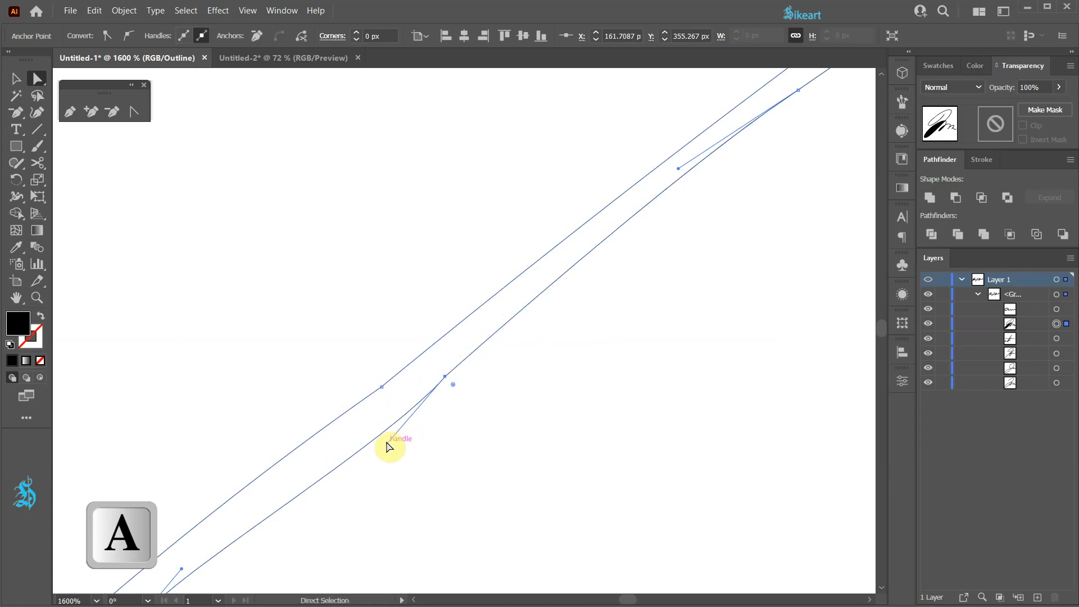
- Convert the corner on the outer left side of the letter "a" to a smooth point and extend its lower handle
{"action": "scroll", "coordinate": [388, 447], "scroll_direction": "down", "scroll_amount": 6}
{"action": "scroll", "coordinate": [321, 426], "scroll_direction": "up", "scroll_amount": 6}
{"action": "left_click_drag", "start_coordinate": [303, 350], "coordinate": [336, 381]}
{"action": "scroll", "coordinate": [326, 383], "scroll_direction": "down", "scroll_amount": 2}
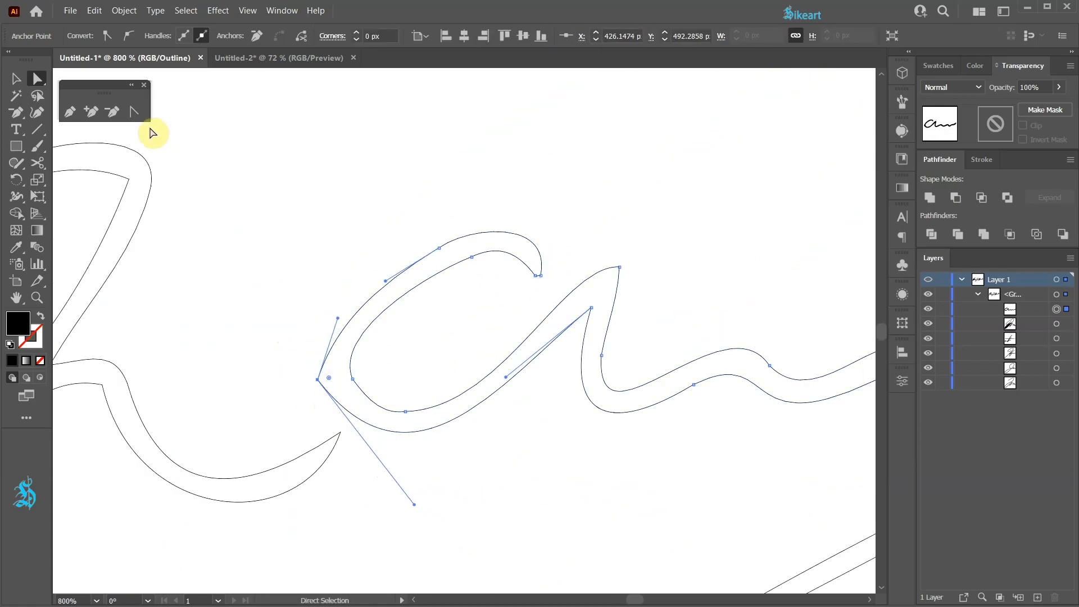
{"action": "left_click", "coordinate": [132, 113]}
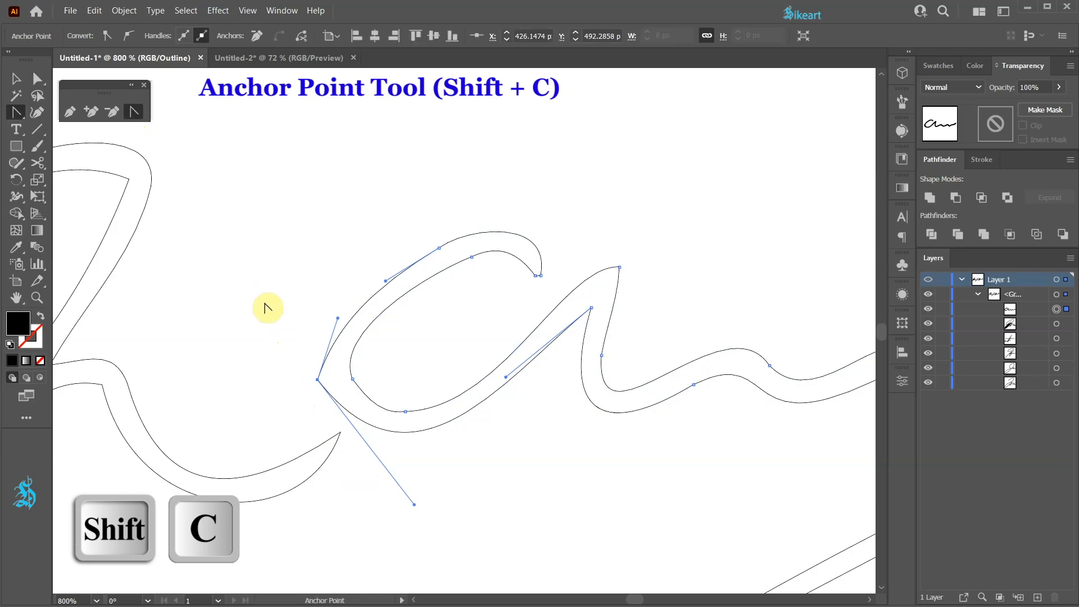
{"action": "left_click_drag", "start_coordinate": [318, 379], "coordinate": [299, 349]}
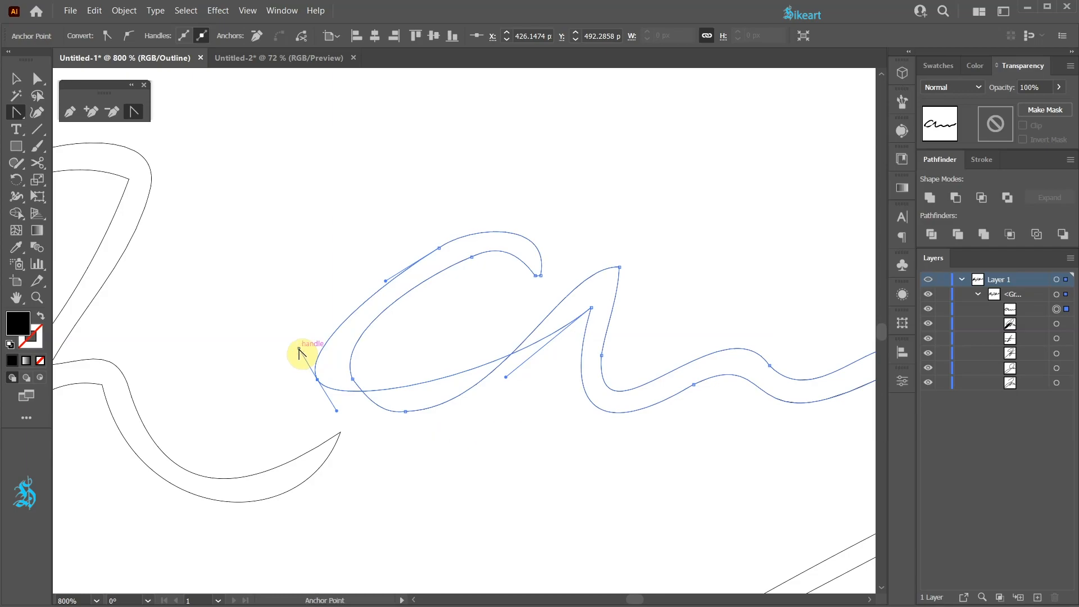
{"action": "key", "text": "ctrl"}
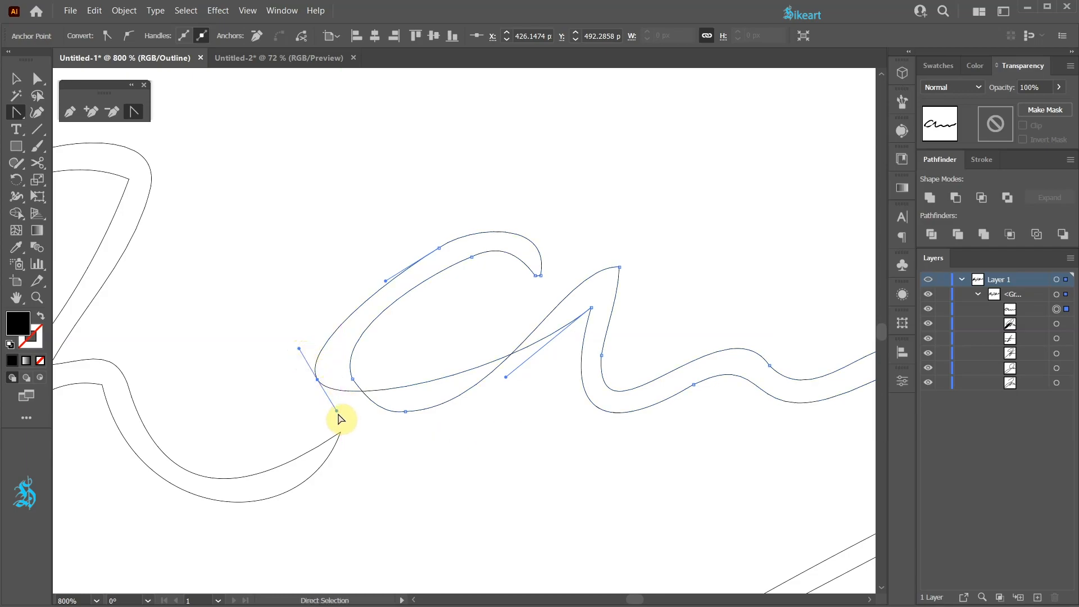
{"action": "key", "text": "alt"}
{"action": "left_click_drag", "start_coordinate": [337, 413], "coordinate": [402, 515]}
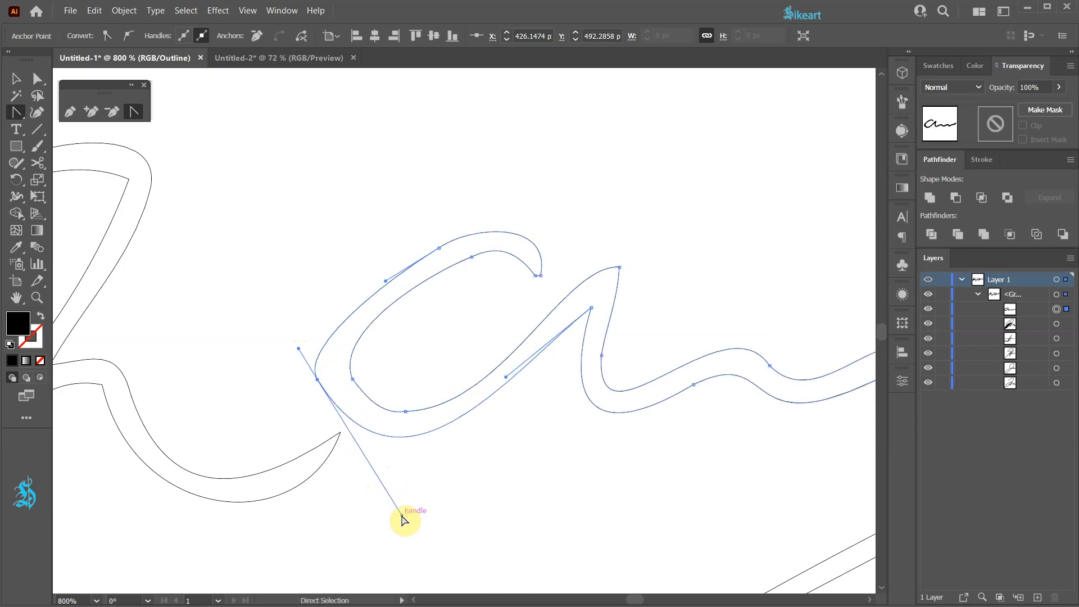
- Shift the smoothed point of the letter "a" inward and adjust its handles to even out the stroke width
{"action": "left_click_drag", "start_coordinate": [318, 381], "coordinate": [380, 543]}
{"action": "left_click", "coordinate": [408, 413]}
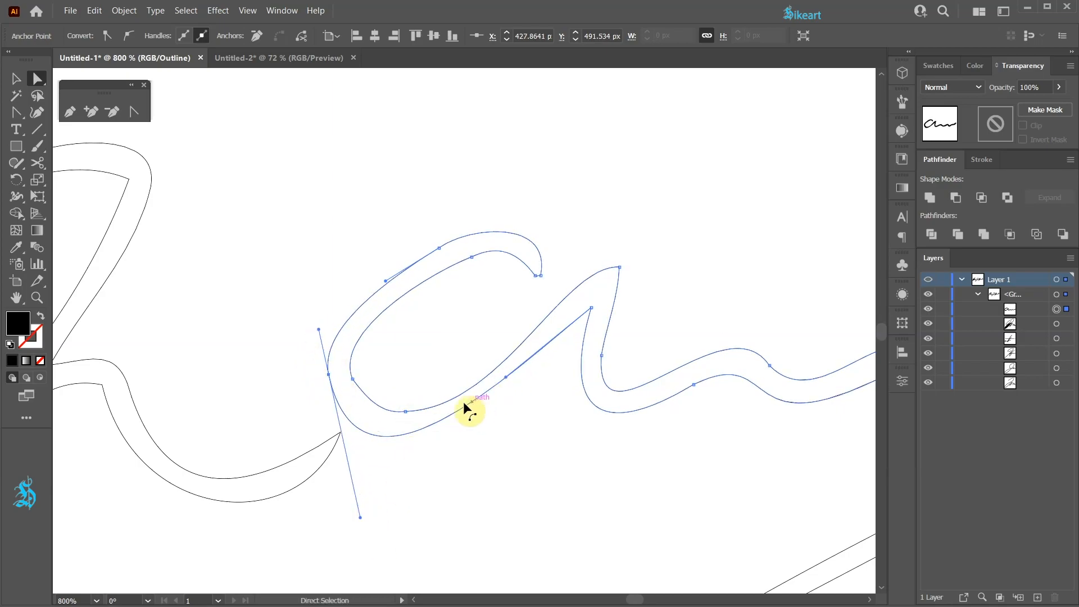
{"action": "left_click_drag", "start_coordinate": [396, 413], "coordinate": [498, 408]}
- Refine the remaining uneven strokes, reshaping the second capital's loop and the tapered stroke tip by editing their anchor points and handles
{"action": "scroll", "coordinate": [366, 409], "scroll_direction": "up", "scroll_amount": 3}
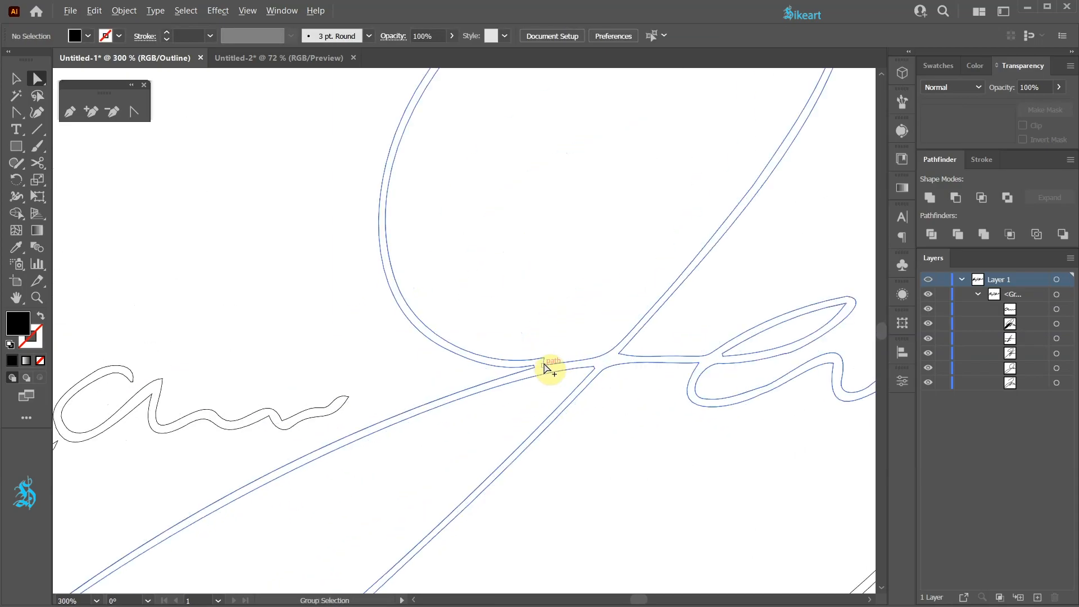
{"action": "left_click_drag", "start_coordinate": [486, 354], "coordinate": [525, 349]}
{"action": "scroll", "coordinate": [332, 248], "scroll_direction": "down", "scroll_amount": 3}
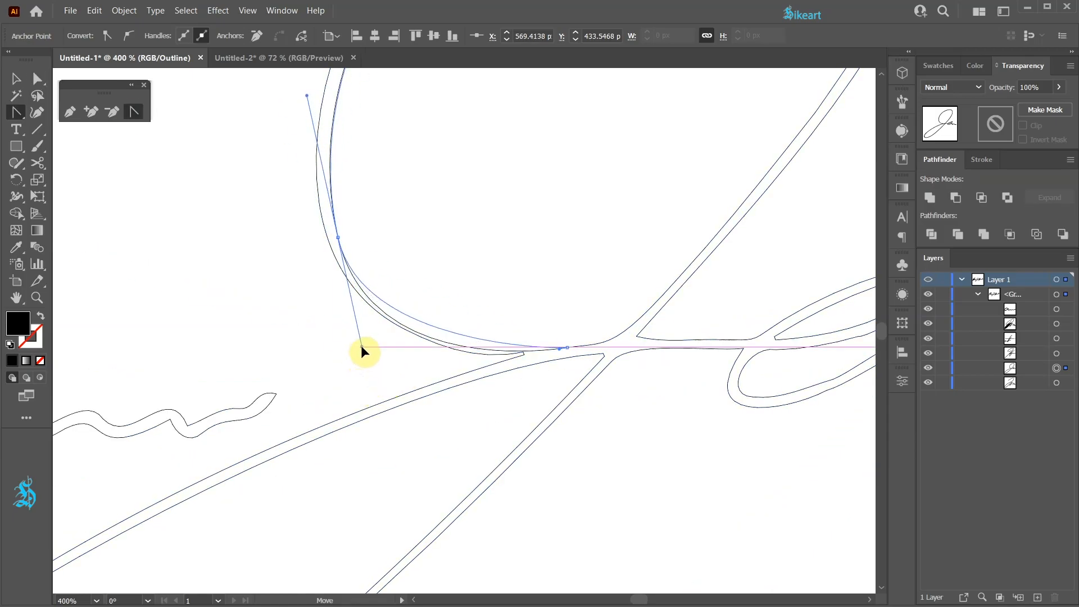
{"action": "key", "text": "shift+c"}
{"action": "scroll", "coordinate": [392, 413], "scroll_direction": "down", "scroll_amount": 2}
{"action": "scroll", "coordinate": [322, 492], "scroll_direction": "up", "scroll_amount": 3}
{"action": "key", "text": "minus"}
{"action": "scroll", "coordinate": [398, 392], "scroll_direction": "down", "scroll_amount": 3}
{"action": "left_click", "coordinate": [563, 256]}
{"action": "key", "text": "alt+c"}
{"action": "key", "text": "Escape"}
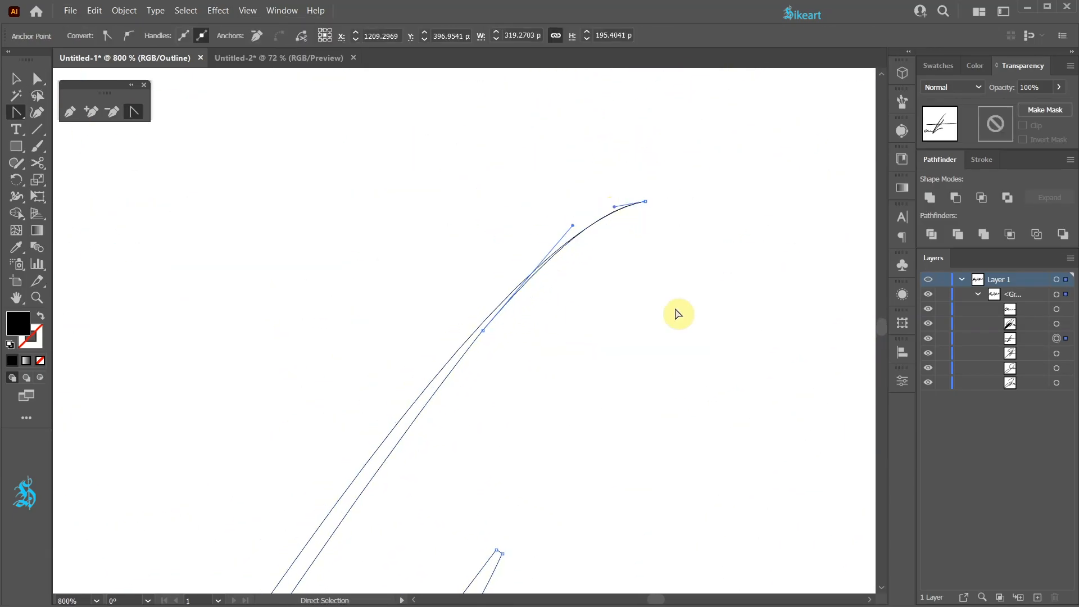
- Fit the whole artboard in view and switch the signature from Outline to Preview mode
{"action": "key", "text": "ctrl+1"}
{"action": "key", "text": "a"}
{"action": "key", "text": "ctrl+0"}
{"action": "key", "text": "ctrl+y"}
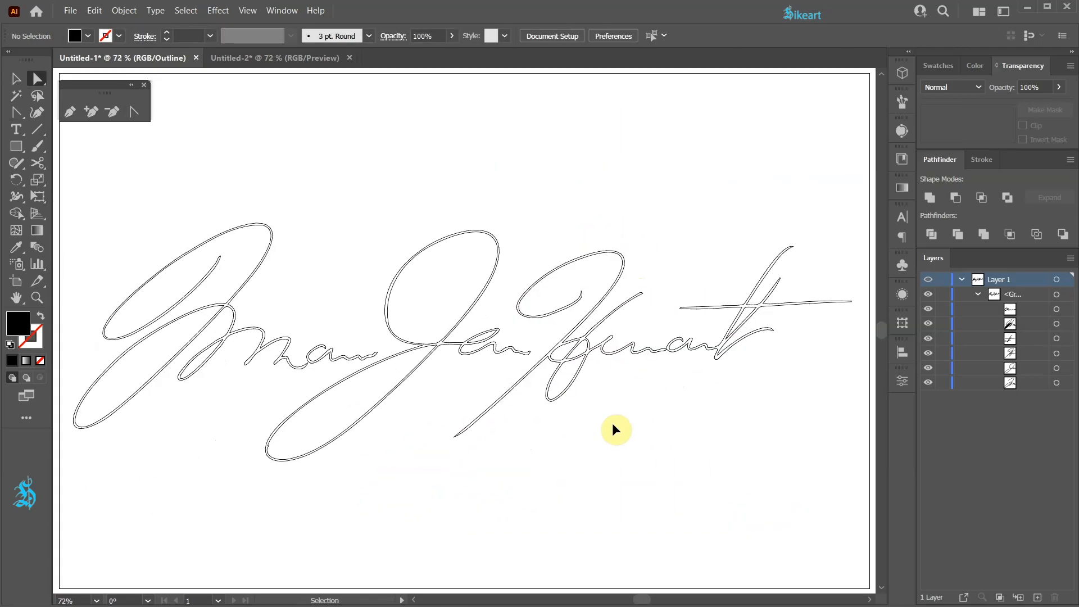
{"action": "key", "text": "ctrl+y"}
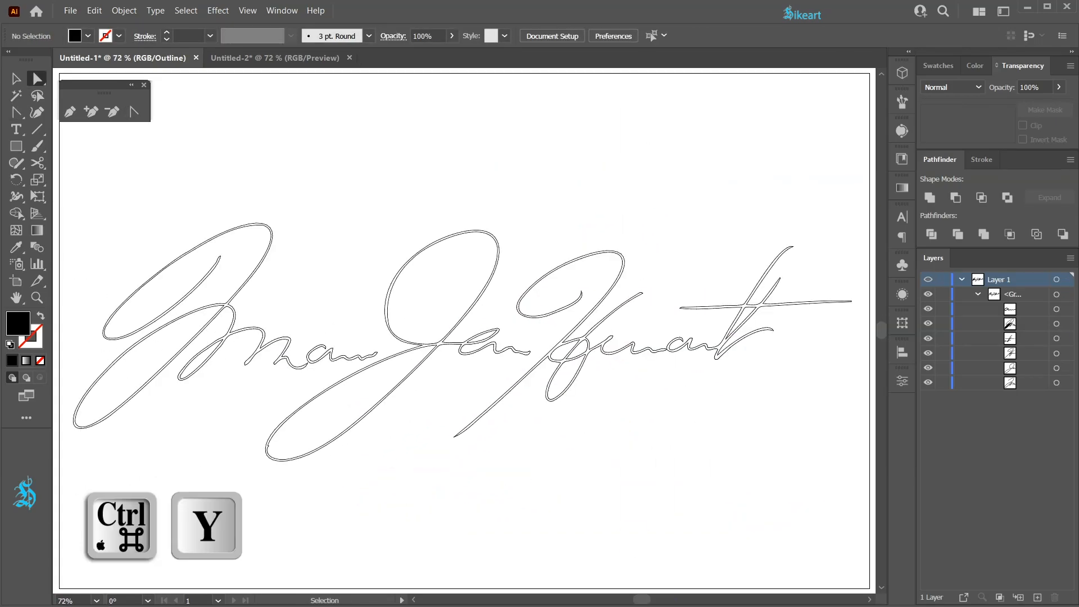
{"action": "key", "text": "ctrl+y"}
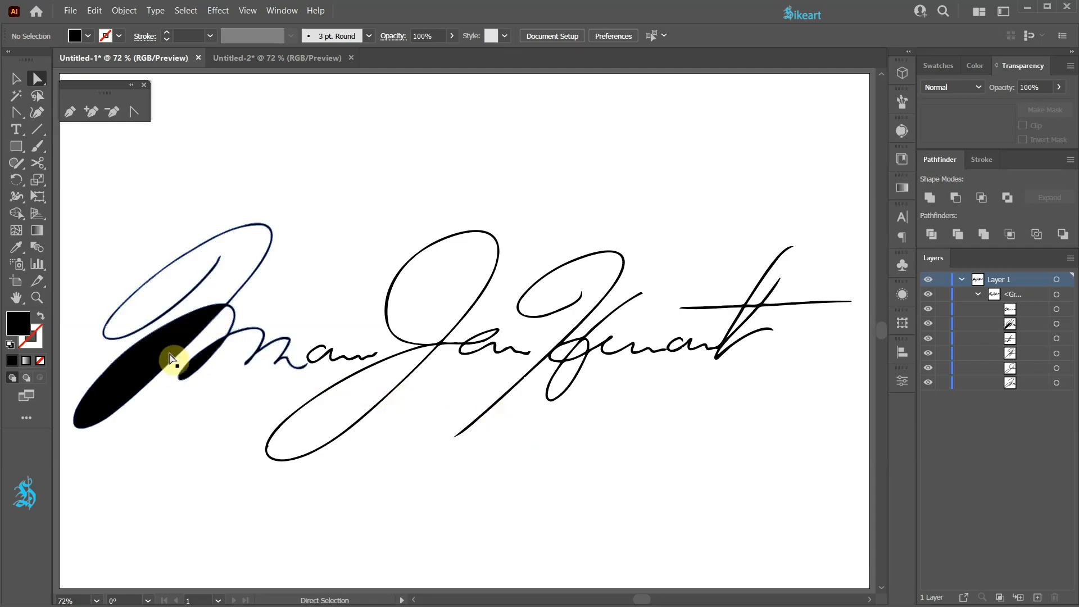
- Select the whole signature and remove the black fill inside the first letter's two lower loops with Shape Builder
{"action": "key", "text": "ctrl+a"}
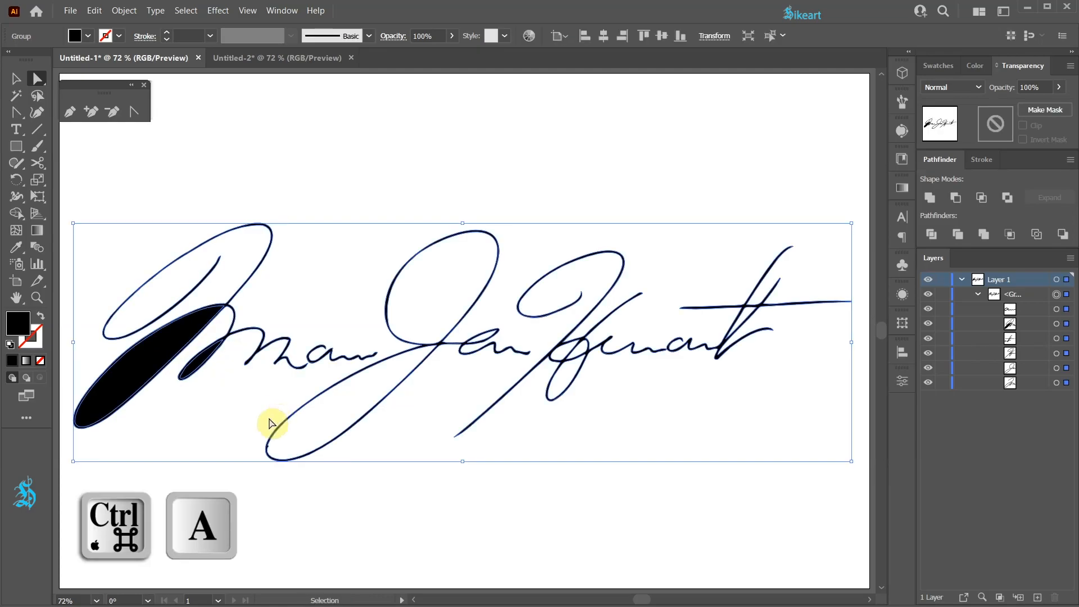
{"action": "key", "text": "shift+m"}
{"action": "left_click_drag", "start_coordinate": [19, 217], "coordinate": [42, 212]}
{"action": "key", "text": "alt"}
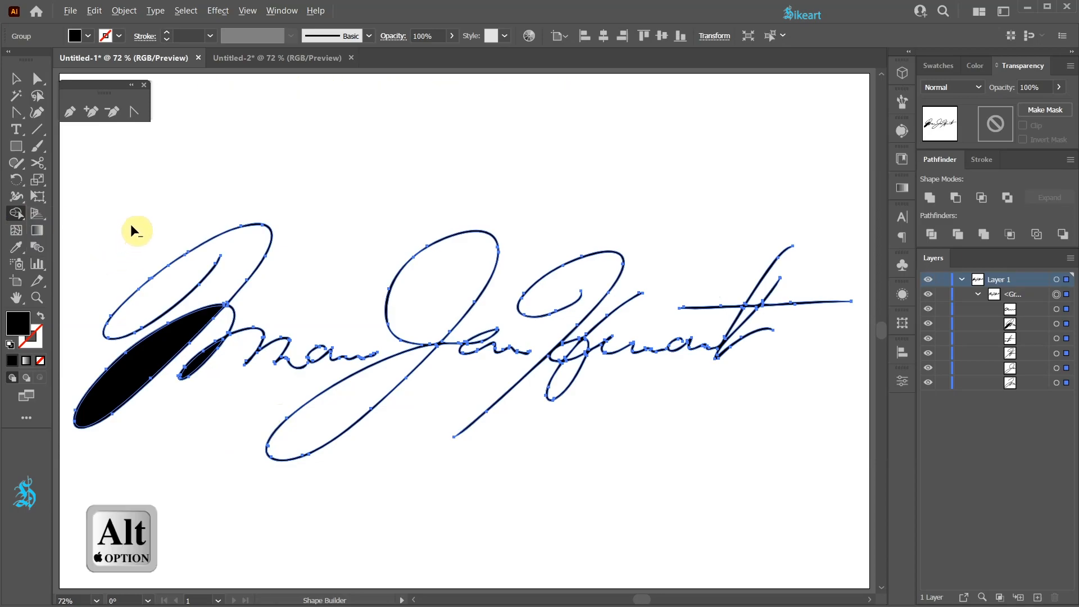
{"action": "left_click", "coordinate": [152, 354], "text": "alt"}
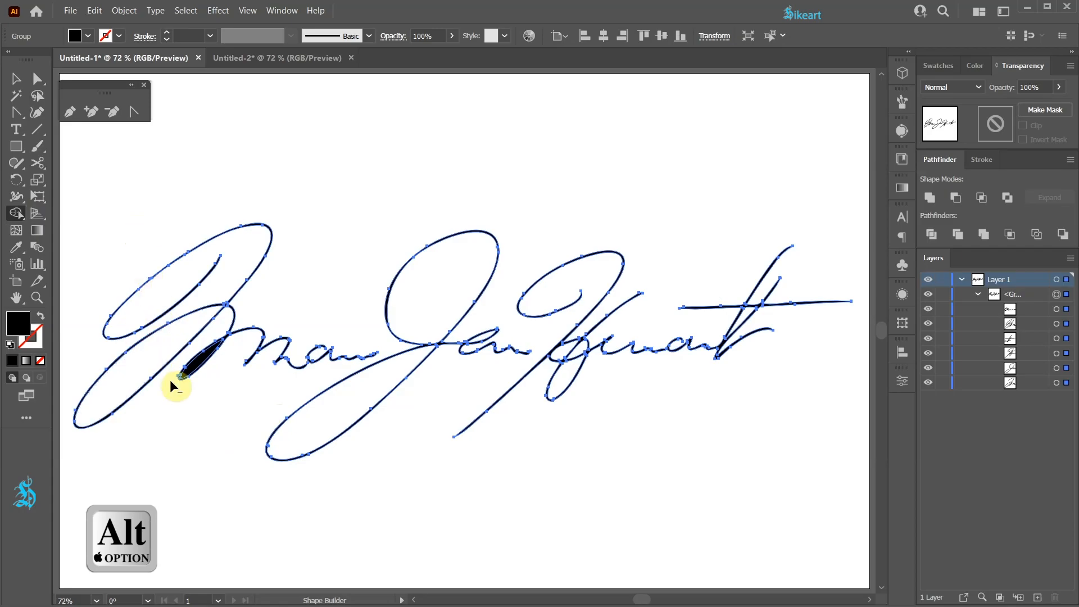
{"action": "left_click", "coordinate": [195, 362], "text": "alt"}
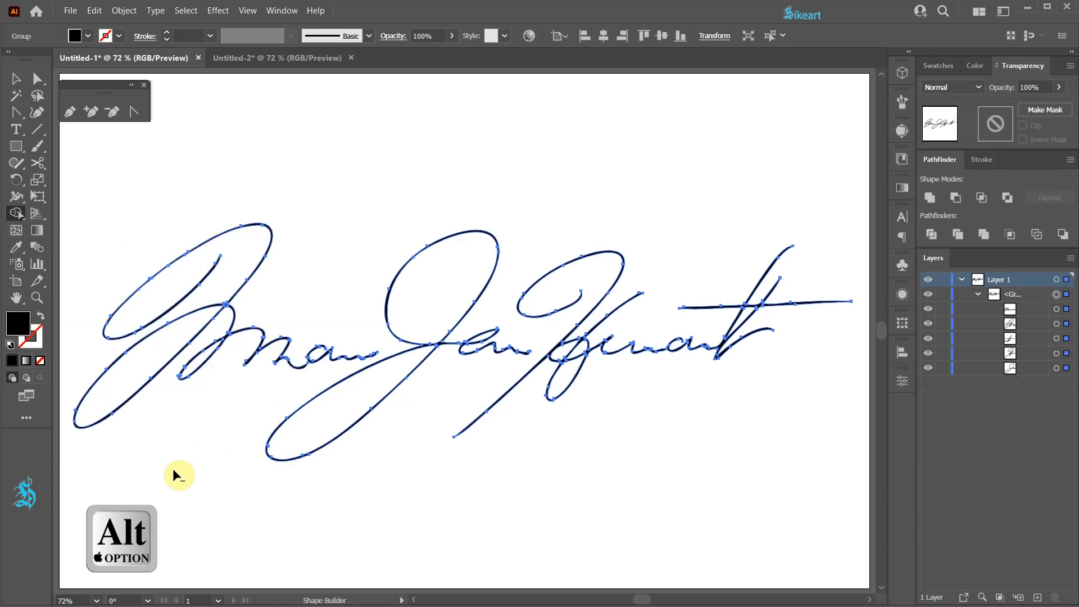
- Deselect the signature and close the floating Pen tool set
{"action": "key", "text": "v"}
{"action": "key", "text": "ctrl+shift+a"}
{"action": "left_click", "coordinate": [144, 85]}
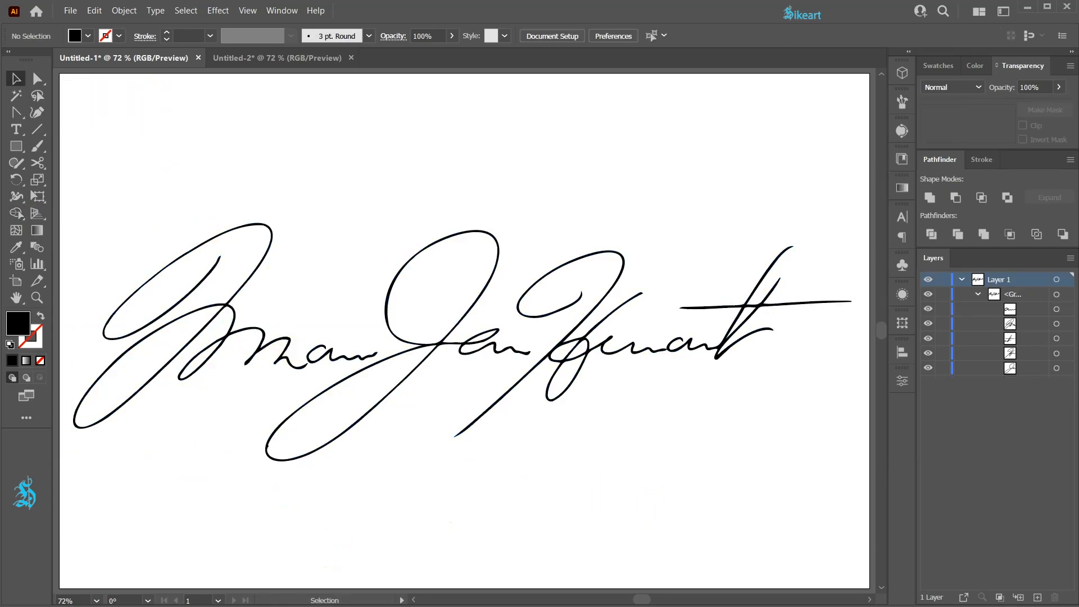